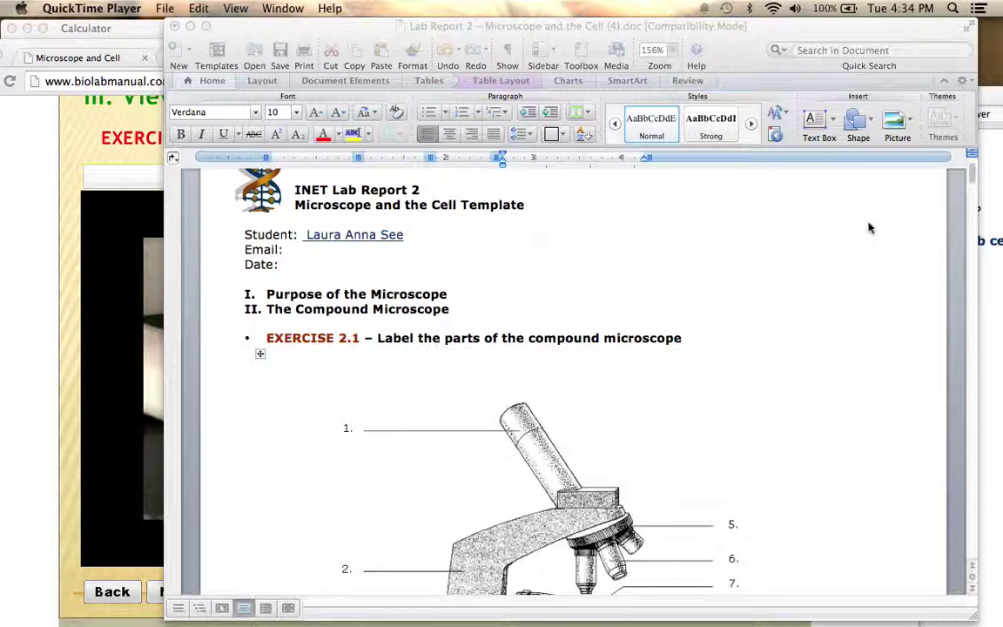
- Look over the opening page of the lab report and switch to Chrome to view the Microscope and Cell course page
{"action": "scroll", "coordinate": [862, 315], "scroll_direction": "down", "scroll_amount": 5}
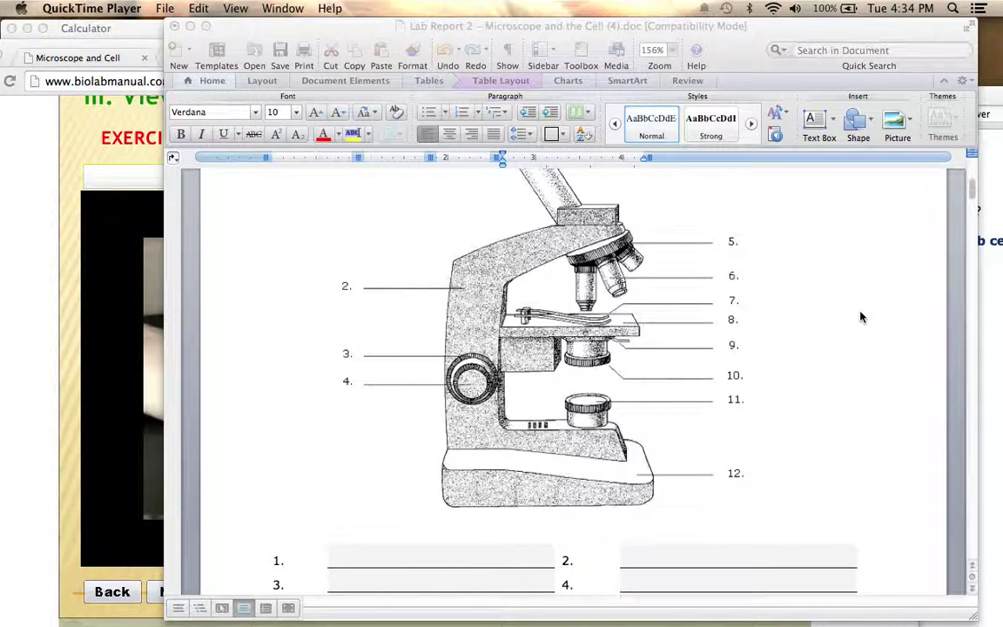
{"action": "scroll", "coordinate": [862, 315], "scroll_direction": "up", "scroll_amount": 5}
{"action": "scroll", "coordinate": [860, 317], "scroll_direction": "up", "scroll_amount": 1}
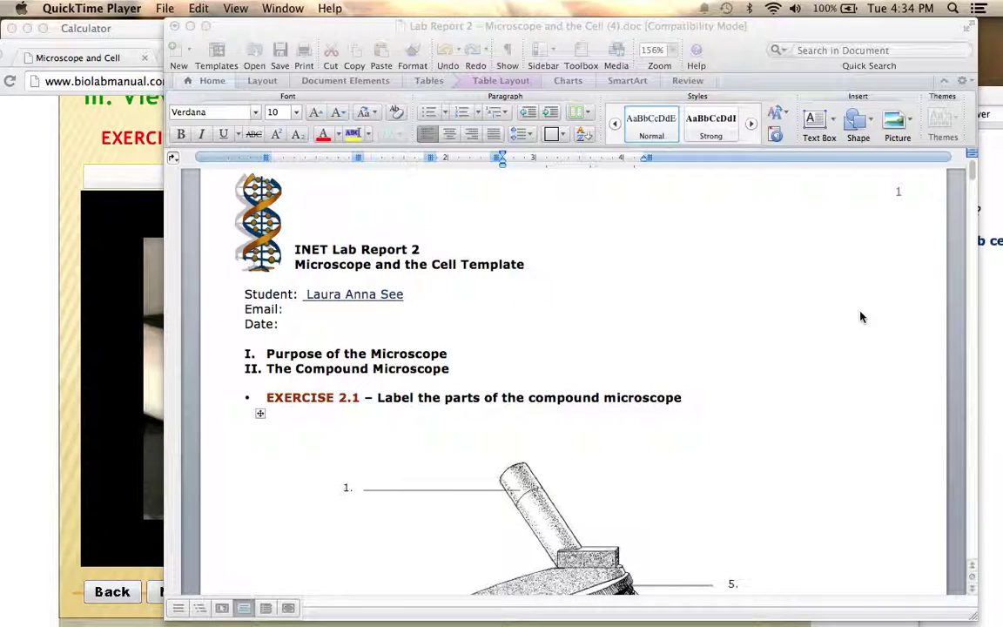
{"action": "left_click", "coordinate": [68, 346]}
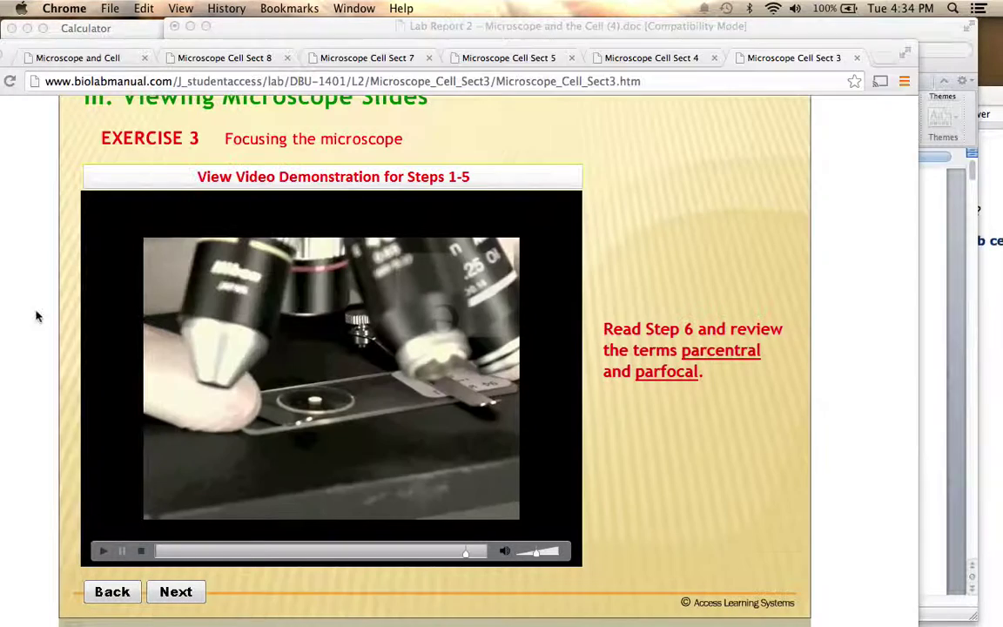
{"action": "left_click", "coordinate": [66, 57]}
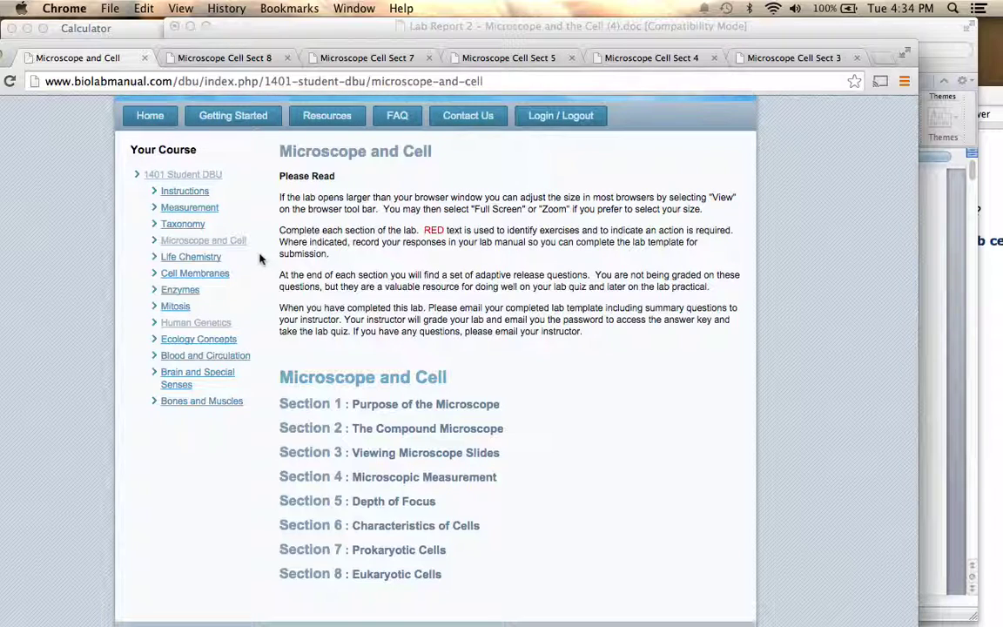
- Compare the section headings in the Word lab report with the section list on the Chrome course page, ending in Word
{"action": "left_click", "coordinate": [495, 40]}
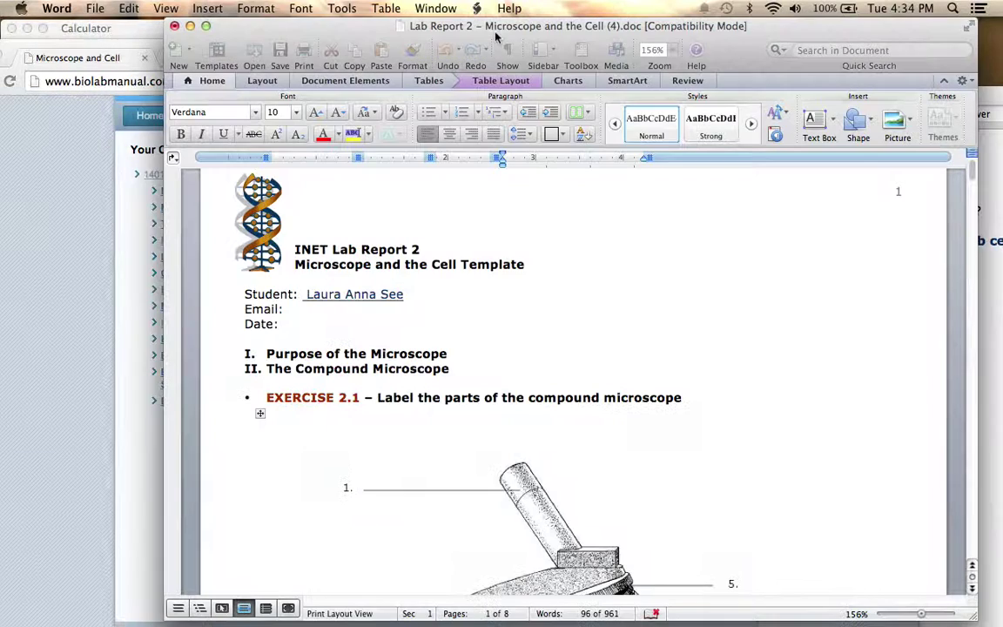
{"action": "scroll", "coordinate": [608, 317], "scroll_direction": "down", "scroll_amount": 2}
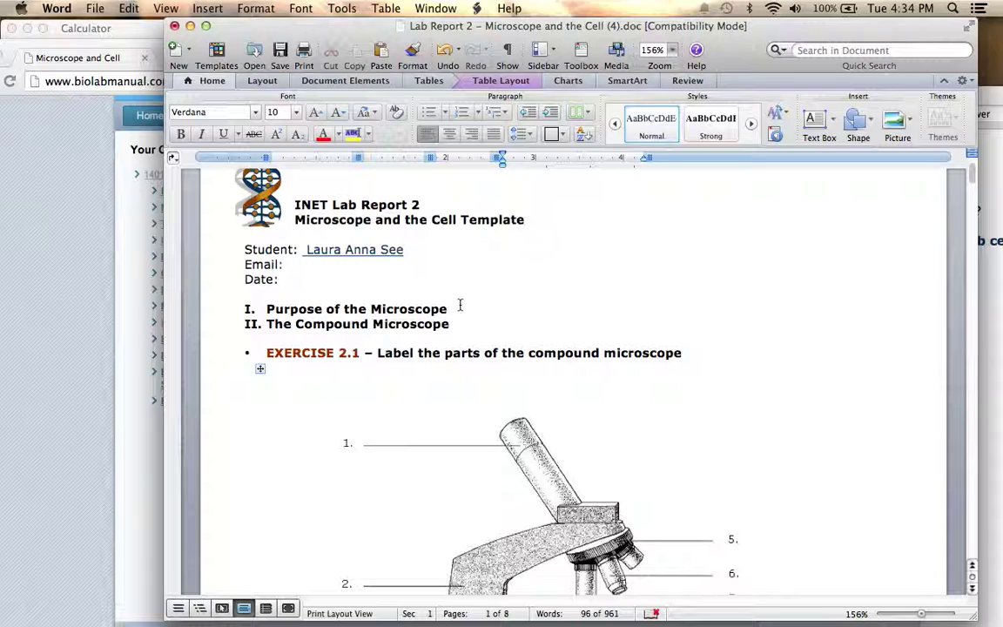
{"action": "left_click", "coordinate": [84, 317]}
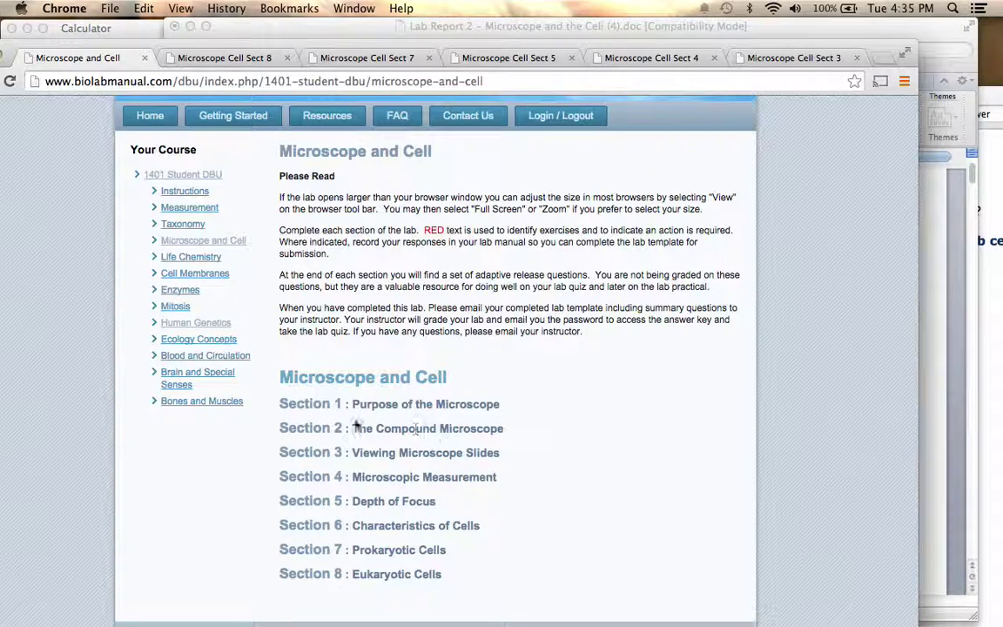
{"action": "left_click", "coordinate": [432, 26]}
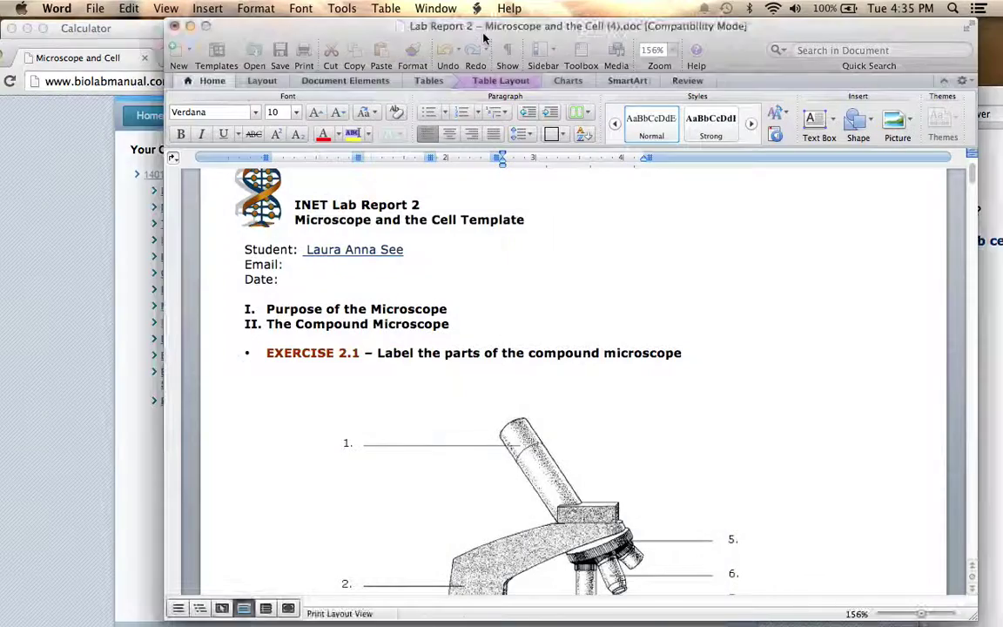
- Review the Exercise 2.1 microscope diagram and the numbered answer lines below it
{"action": "scroll", "coordinate": [600, 372], "scroll_direction": "down", "scroll_amount": 2}
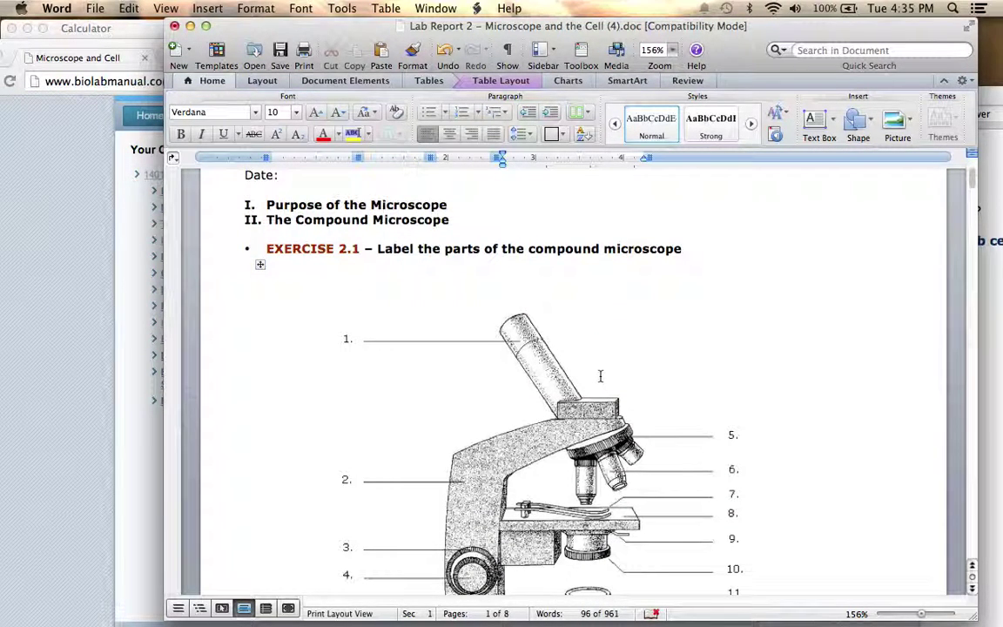
{"action": "scroll", "coordinate": [600, 376], "scroll_direction": "down", "scroll_amount": 3}
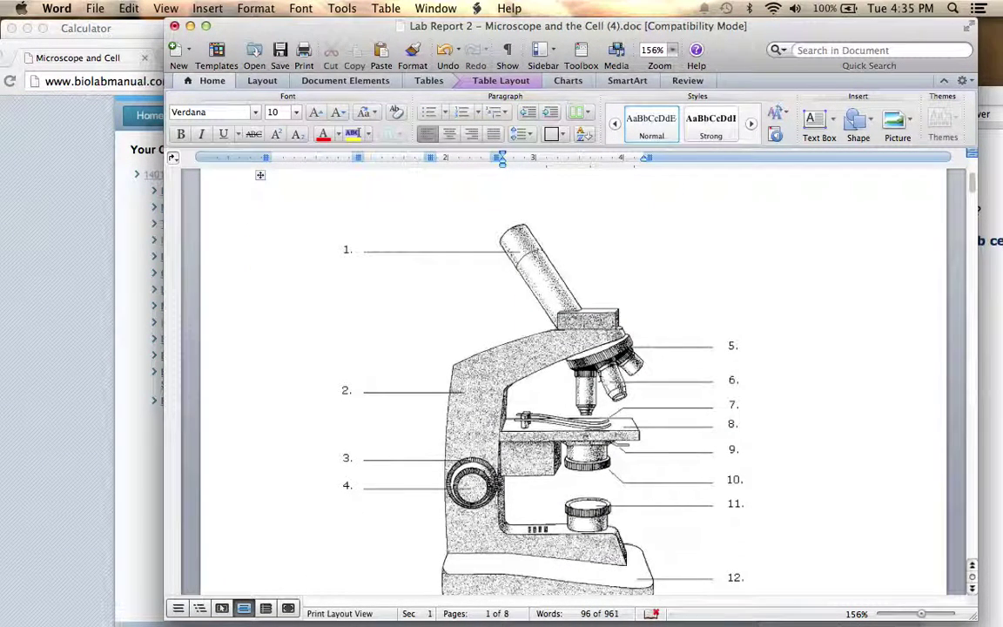
{"action": "scroll", "coordinate": [600, 376], "scroll_direction": "down", "scroll_amount": 2}
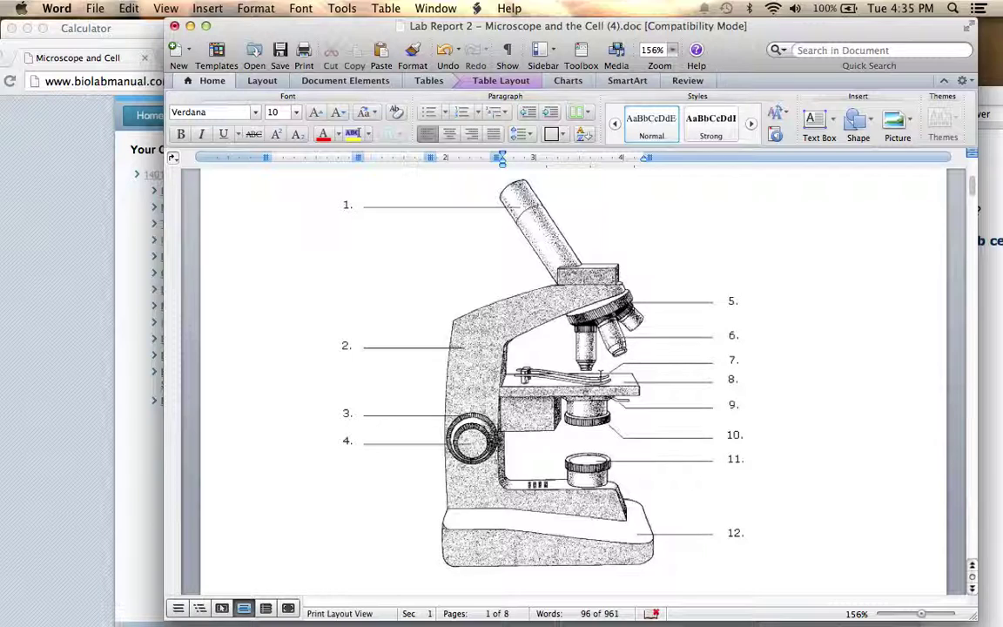
{"action": "scroll", "coordinate": [600, 377], "scroll_direction": "down", "scroll_amount": 1}
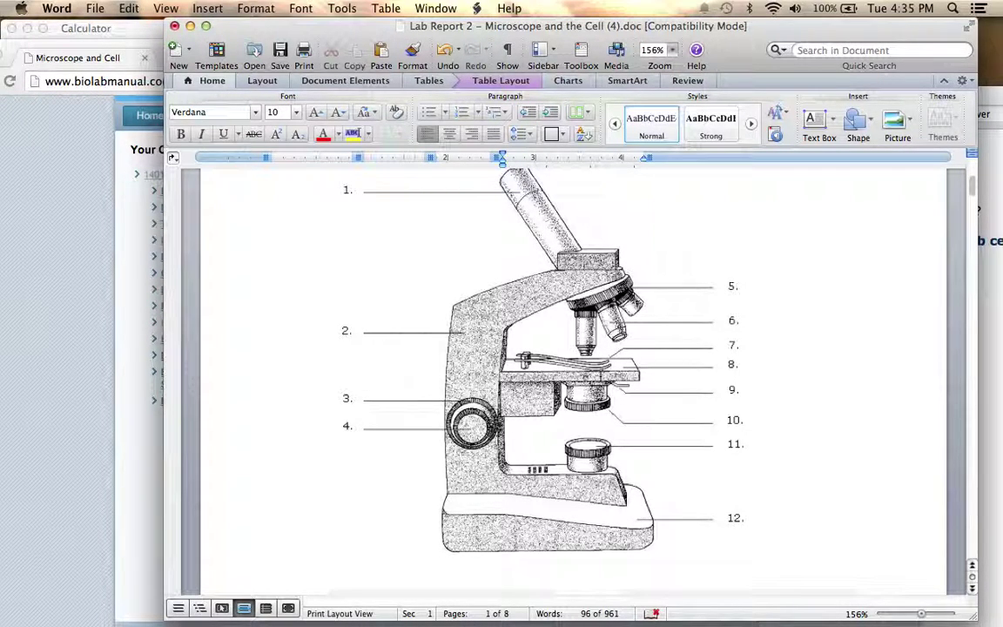
{"action": "scroll", "coordinate": [599, 376], "scroll_direction": "down", "scroll_amount": 5}
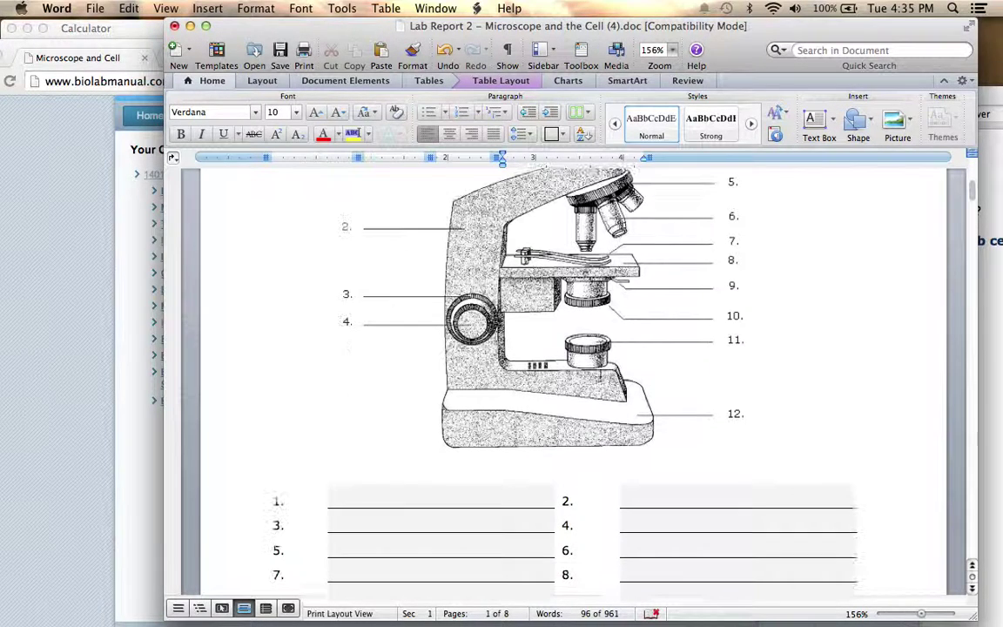
{"action": "scroll", "coordinate": [599, 375], "scroll_direction": "down", "scroll_amount": 2}
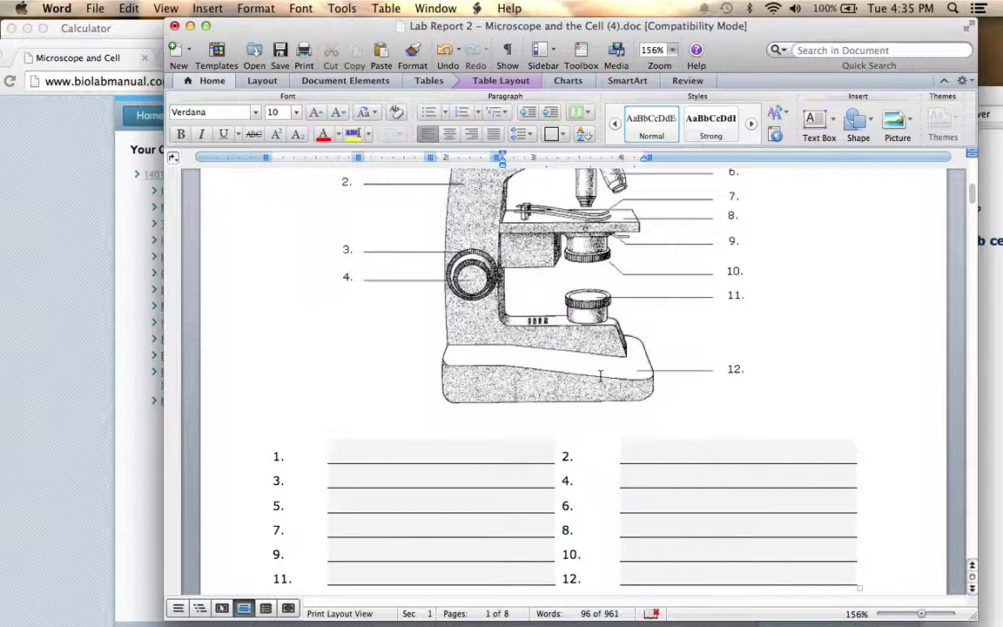
- Examine the Exercise 2.2 magnification table and refer back to the lenses in the Exercise 2.1 diagram
{"action": "scroll", "coordinate": [749, 378], "scroll_direction": "down", "scroll_amount": 20}
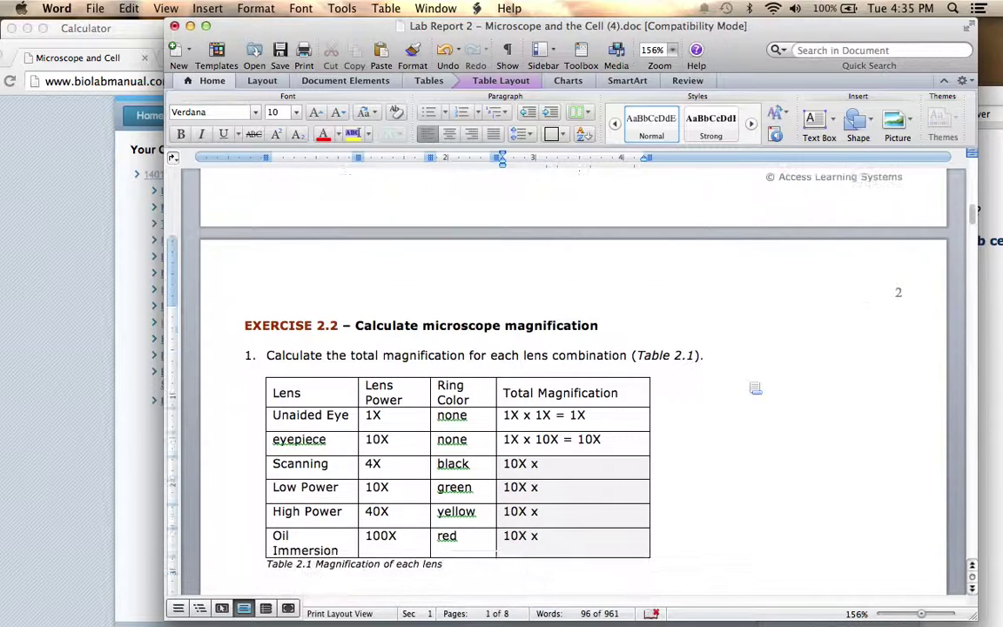
{"action": "scroll", "coordinate": [755, 388], "scroll_direction": "down", "scroll_amount": 2}
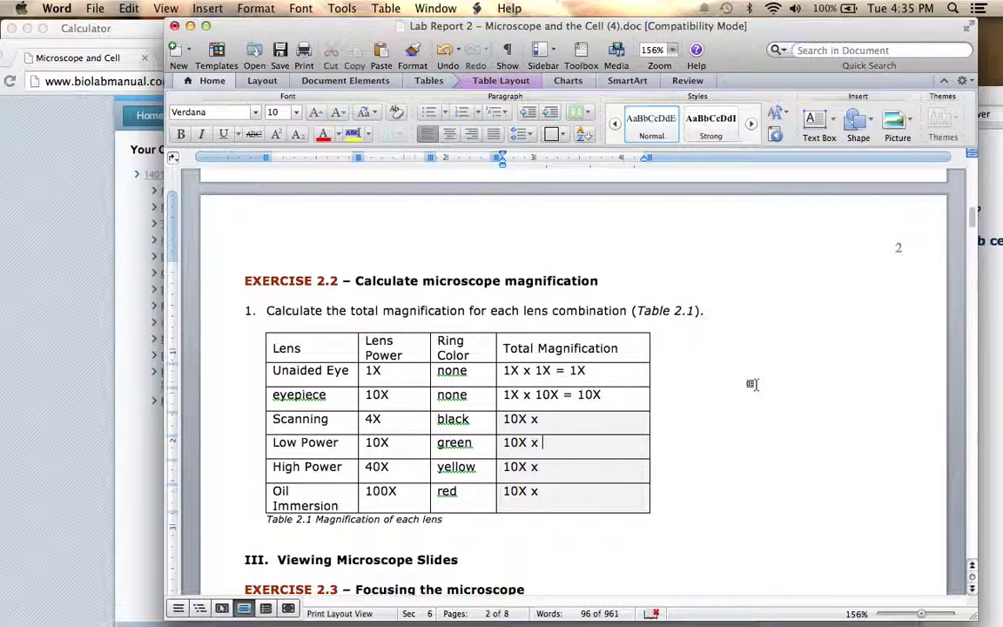
{"action": "scroll", "coordinate": [753, 384], "scroll_direction": "down", "scroll_amount": 2}
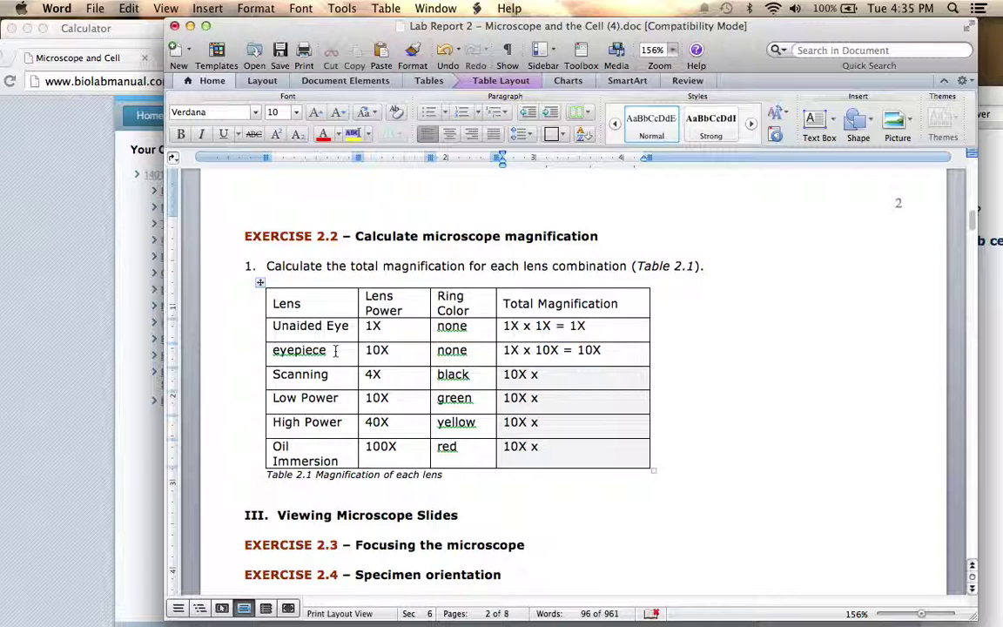
{"action": "scroll", "coordinate": [544, 366], "scroll_direction": "up", "scroll_amount": 15}
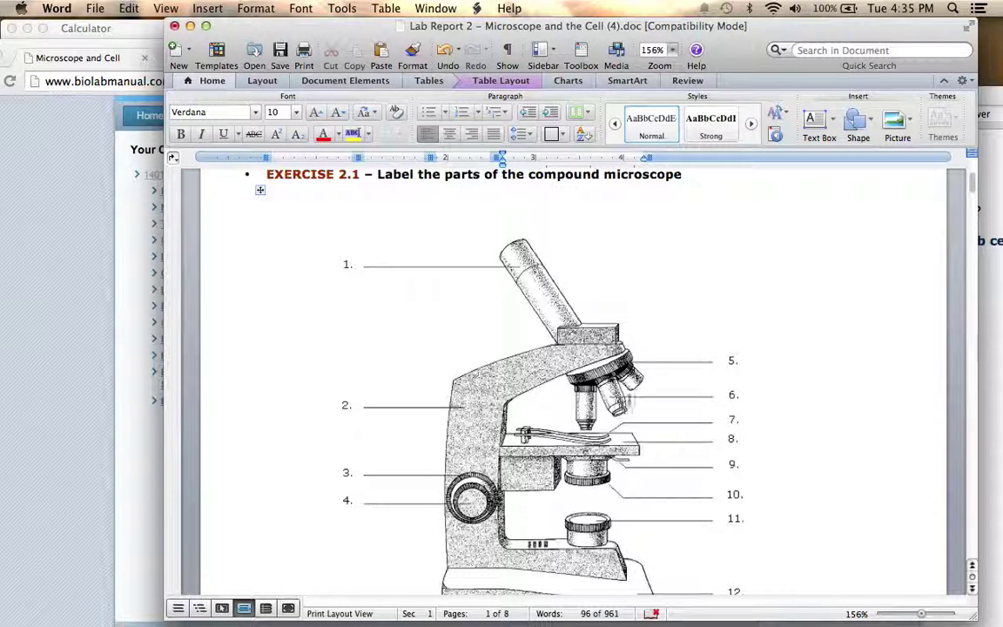
{"action": "scroll", "coordinate": [673, 393], "scroll_direction": "down", "scroll_amount": 10}
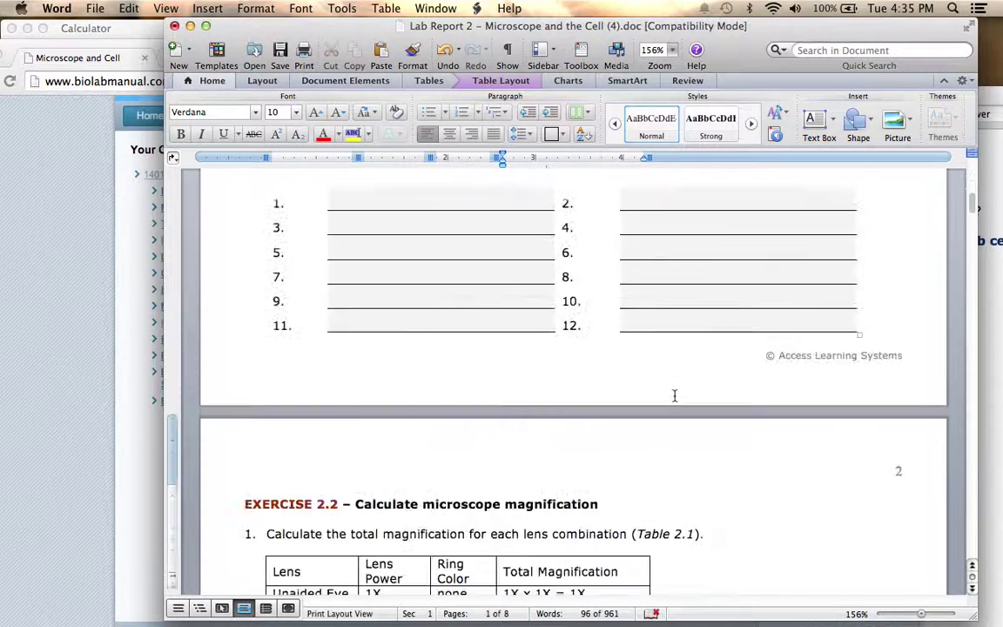
- Complete the total magnifications in Table 2.1, adding "4x = 40x" for Scanning and "10x = 100x" for Low Power
{"action": "scroll", "coordinate": [674, 395], "scroll_direction": "down", "scroll_amount": 4}
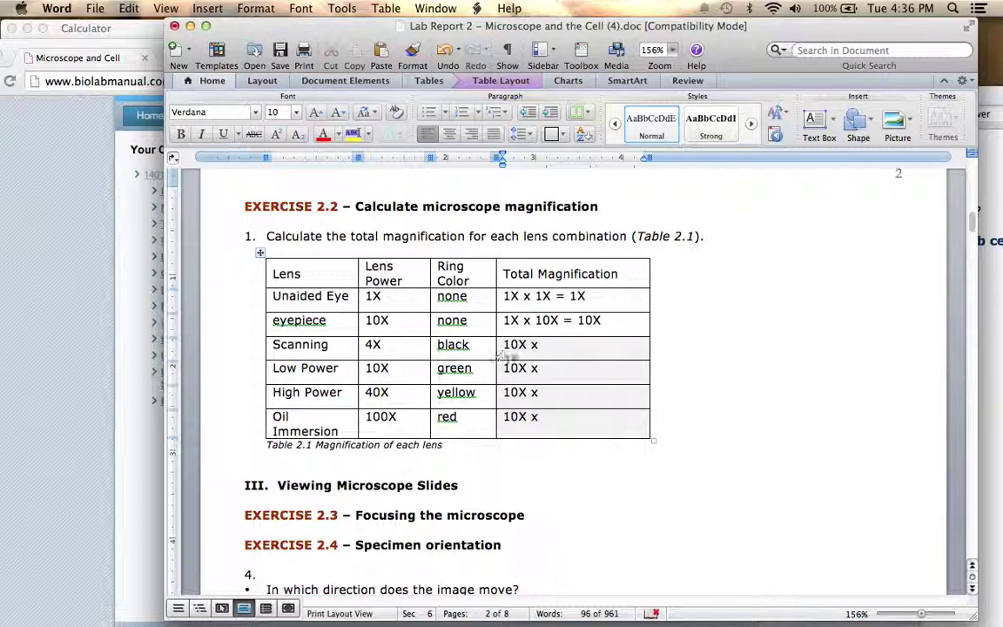
{"action": "left_click", "coordinate": [567, 343]}
{"action": "type", "text": "4x = 40"}
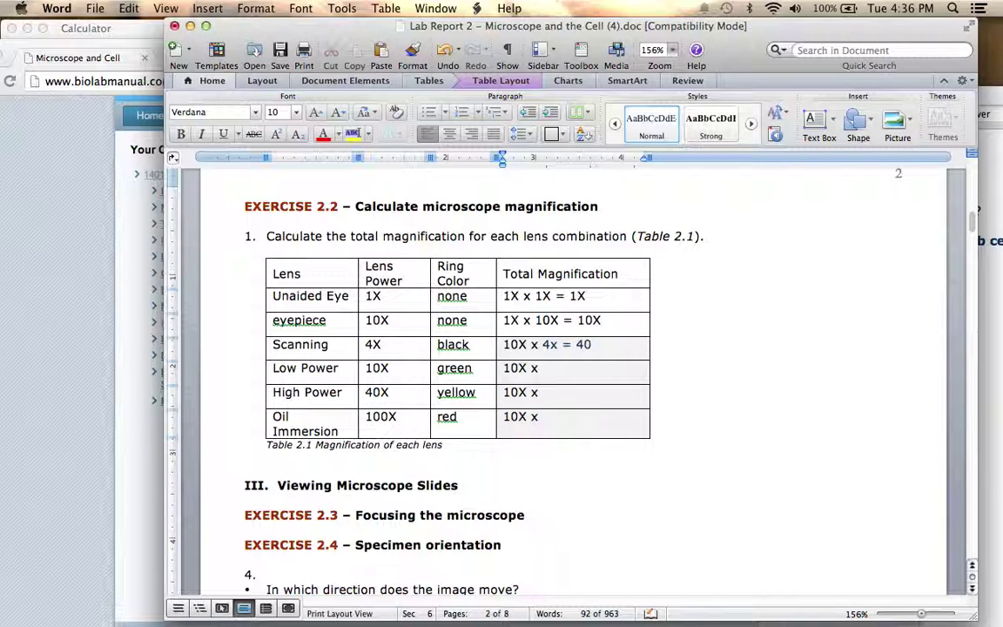
{"action": "type", "text": "x"}
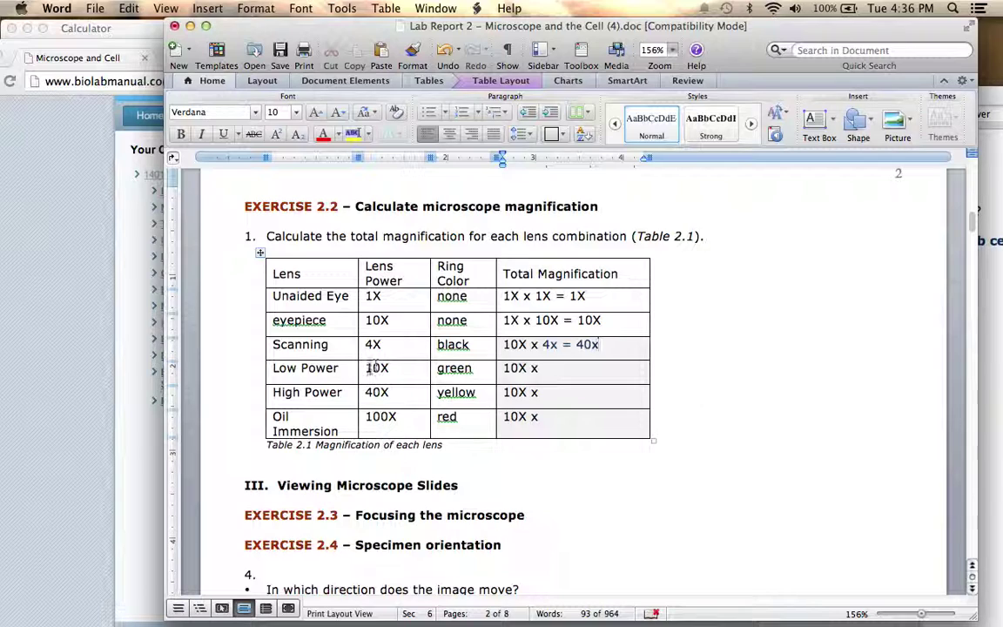
{"action": "left_click", "coordinate": [558, 371]}
{"action": "type", "text": "10x = 100"}
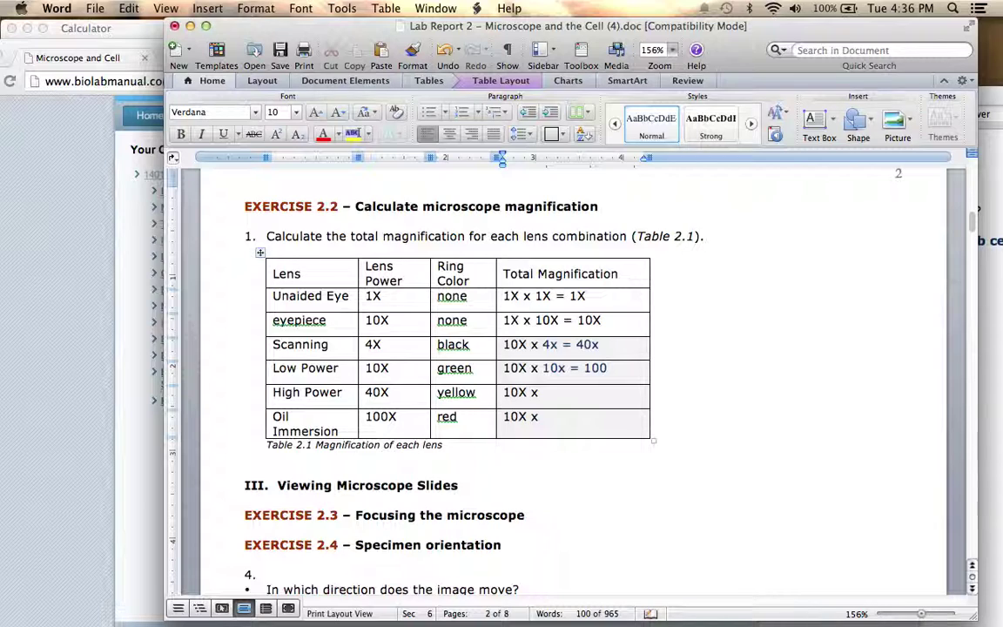
{"action": "type", "text": "x"}
- Answer question 4 of Exercise 2.4 with "Left" on a new, indented line below the question
{"action": "scroll", "coordinate": [633, 380], "scroll_direction": "down", "scroll_amount": 8}
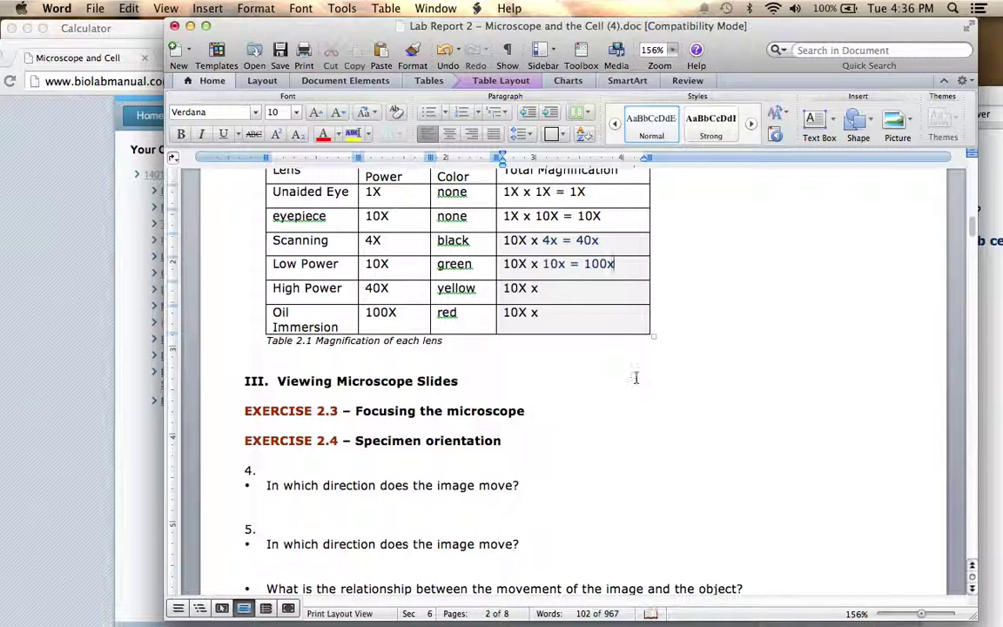
{"action": "scroll", "coordinate": [635, 377], "scroll_direction": "down", "scroll_amount": 2}
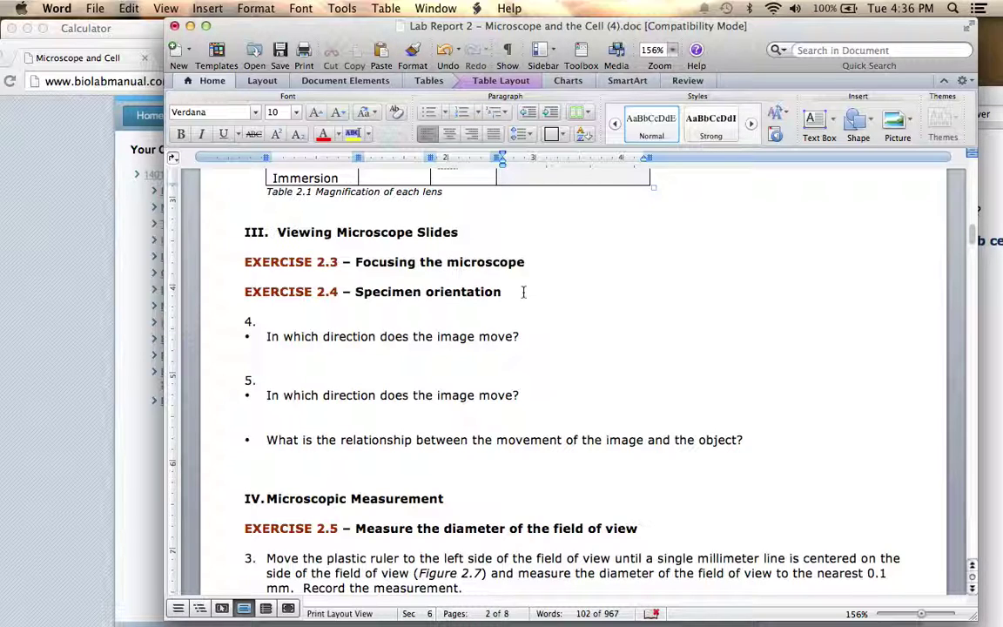
{"action": "scroll", "coordinate": [523, 292], "scroll_direction": "down", "scroll_amount": 1}
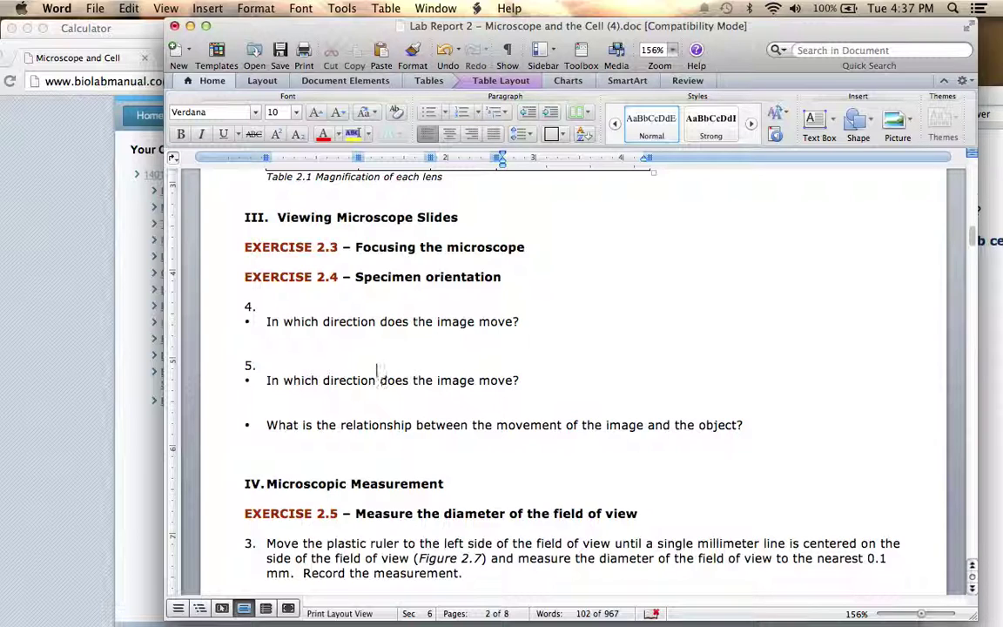
{"action": "left_click", "coordinate": [557, 329]}
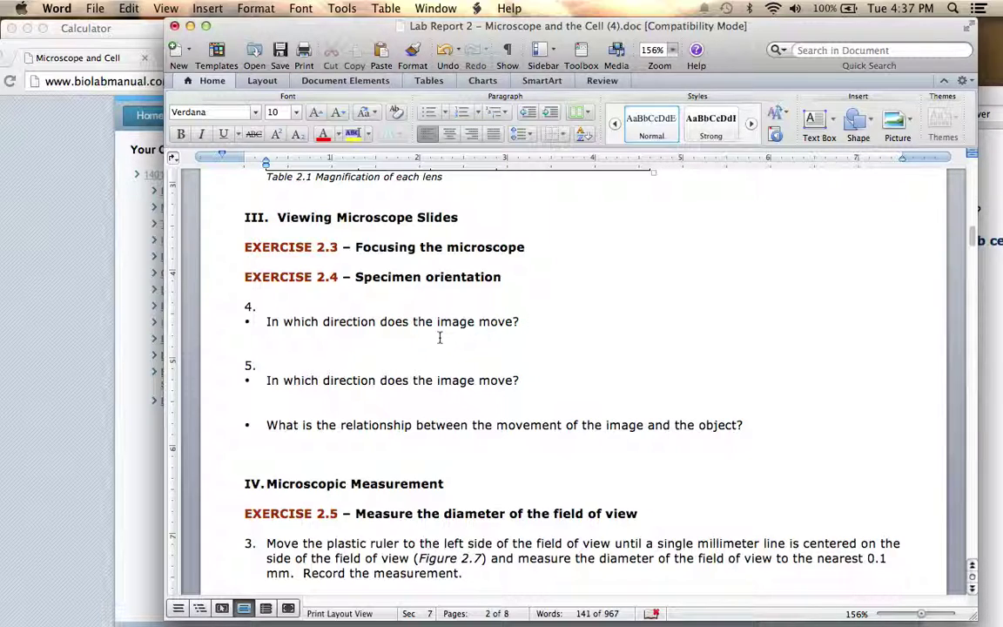
{"action": "key", "text": "Return"}
{"action": "type", "text": "Left"}
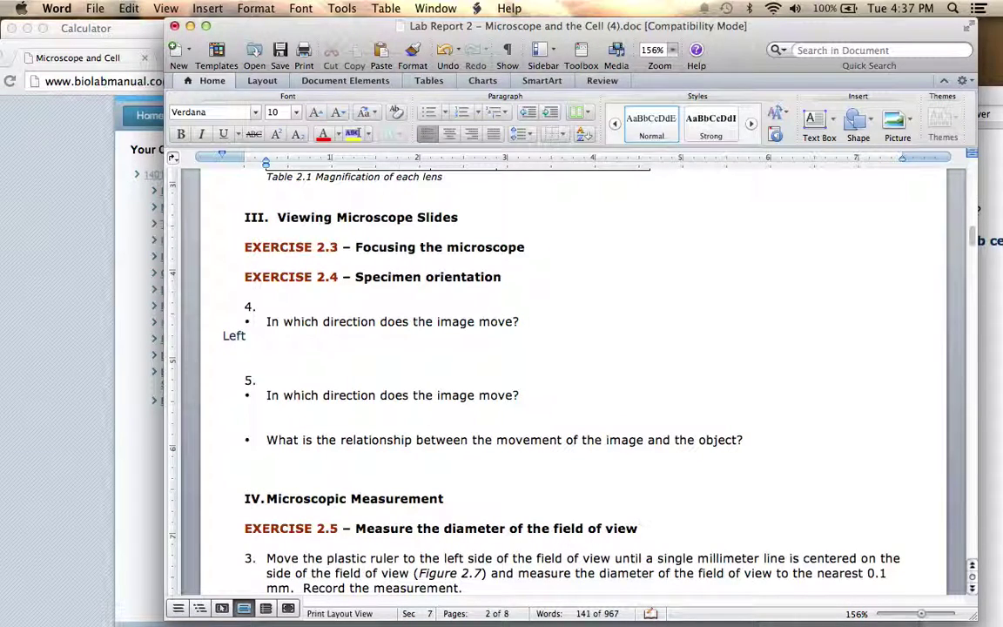
{"action": "left_click", "coordinate": [222, 336]}
{"action": "key", "text": "Tab"}
{"action": "key", "text": "Tab"}
- Answer the image direction question under number 5 of Exercise 2.4 with "Towards you", leaving a blank line above it
{"action": "left_click", "coordinate": [551, 396]}
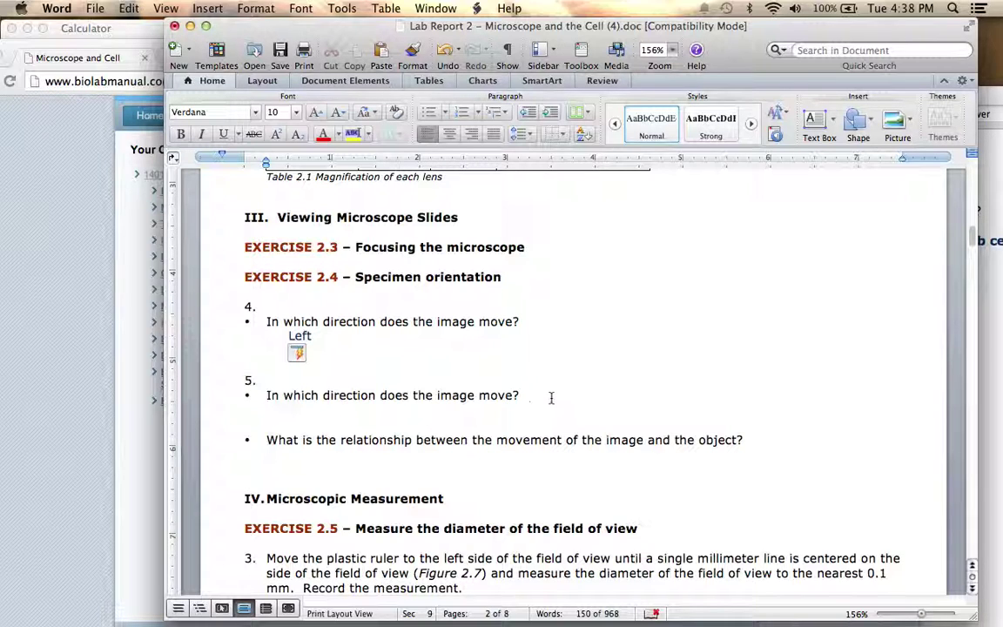
{"action": "key", "text": "Return"}
{"action": "key", "text": "Return"}
{"action": "type", "text": "Towards you"}
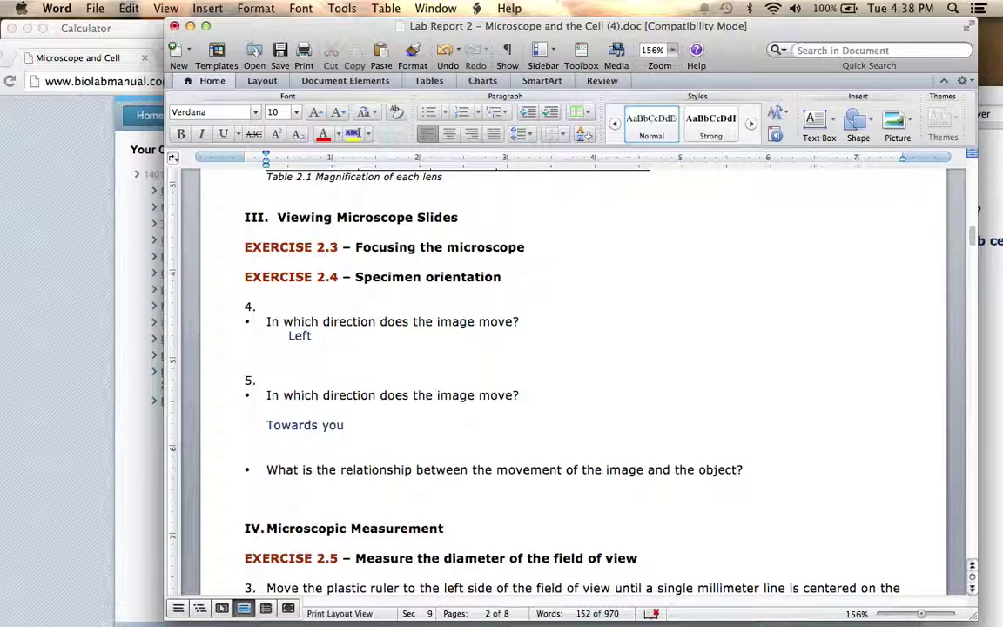
- Read the Exercise 2.5 field of view questions and switch to Chrome to view the Microscope Cell Section 4 lab page
{"action": "scroll", "coordinate": [659, 403], "scroll_direction": "down", "scroll_amount": 5}
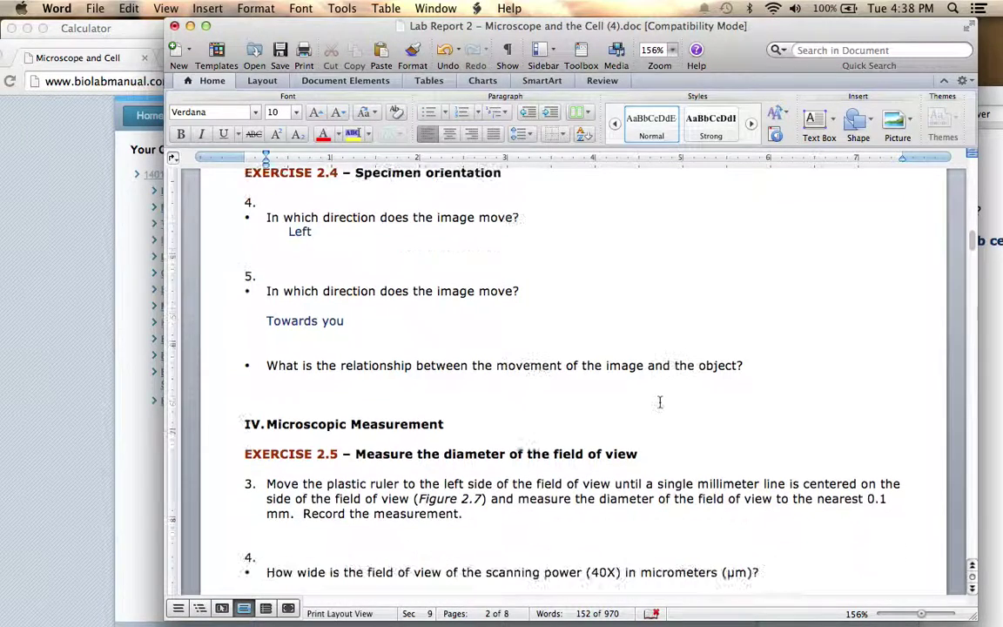
{"action": "scroll", "coordinate": [660, 403], "scroll_direction": "down", "scroll_amount": 3}
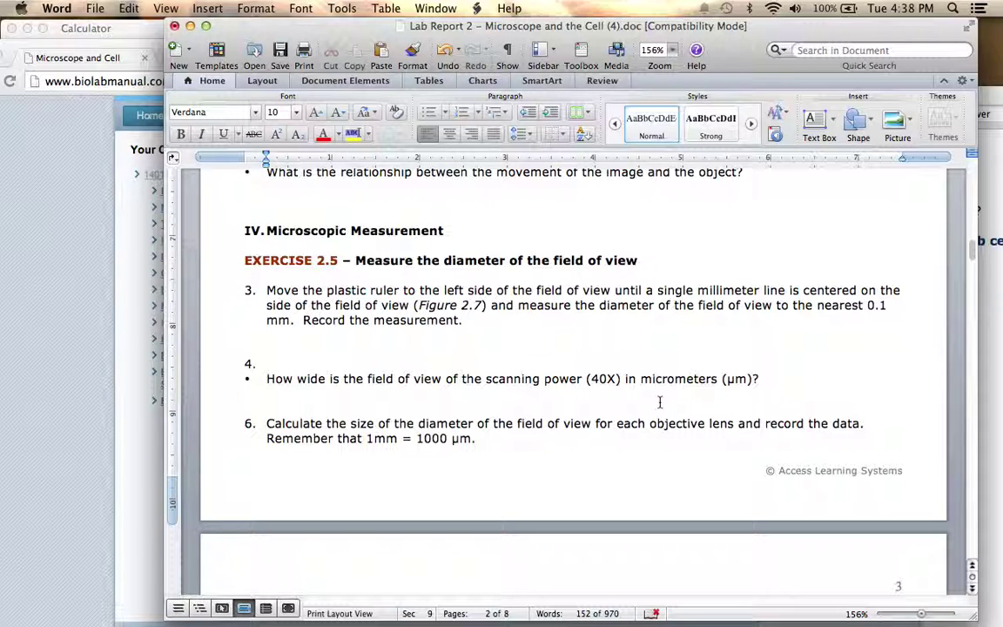
{"action": "left_click", "coordinate": [73, 359]}
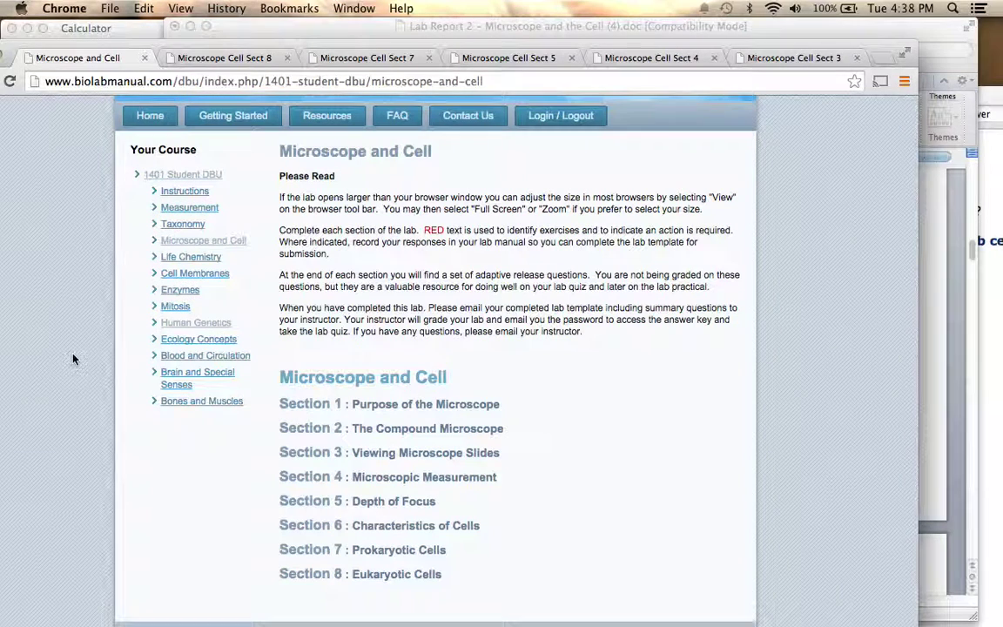
{"action": "left_click", "coordinate": [641, 58]}
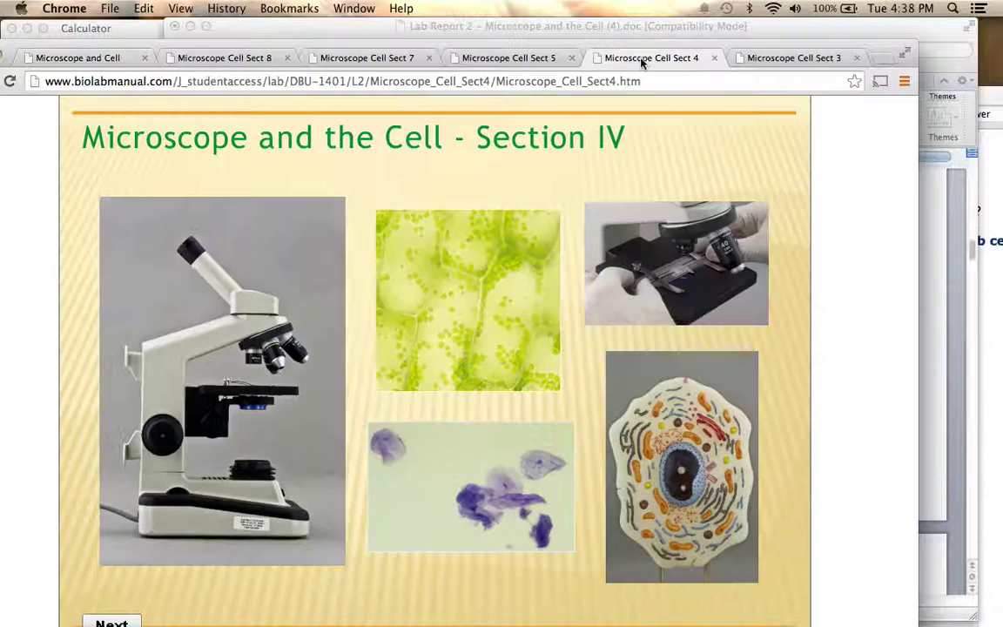
{"action": "scroll", "coordinate": [840, 365], "scroll_direction": "down", "scroll_amount": 2}
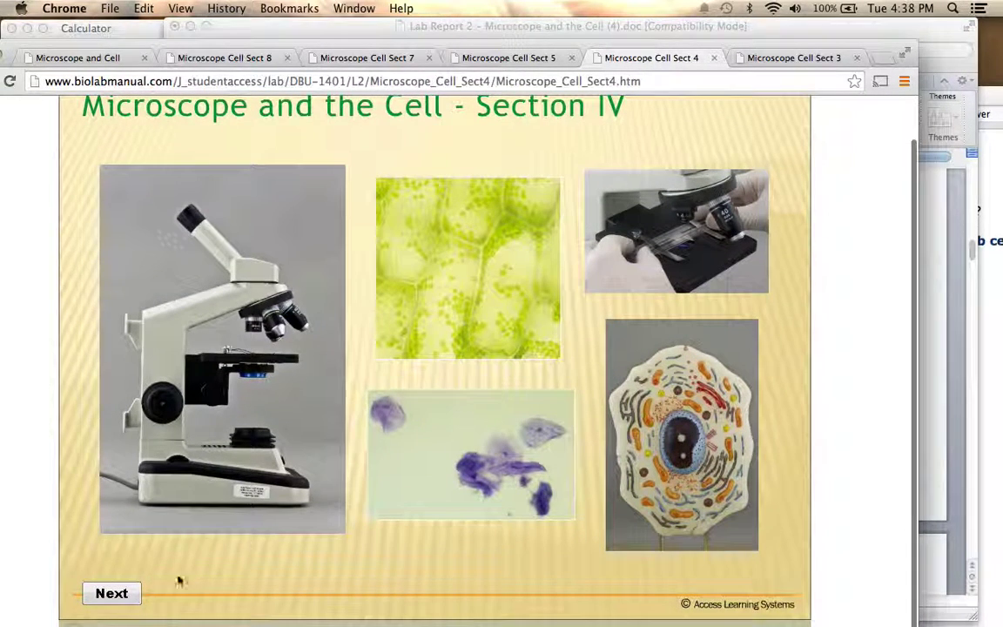
- Page through the Section IV Microscopic Measurement slides to the Exercise 5 Step 4 conversion of the scanning lens diameter to micrometers
{"action": "left_click", "coordinate": [135, 593]}
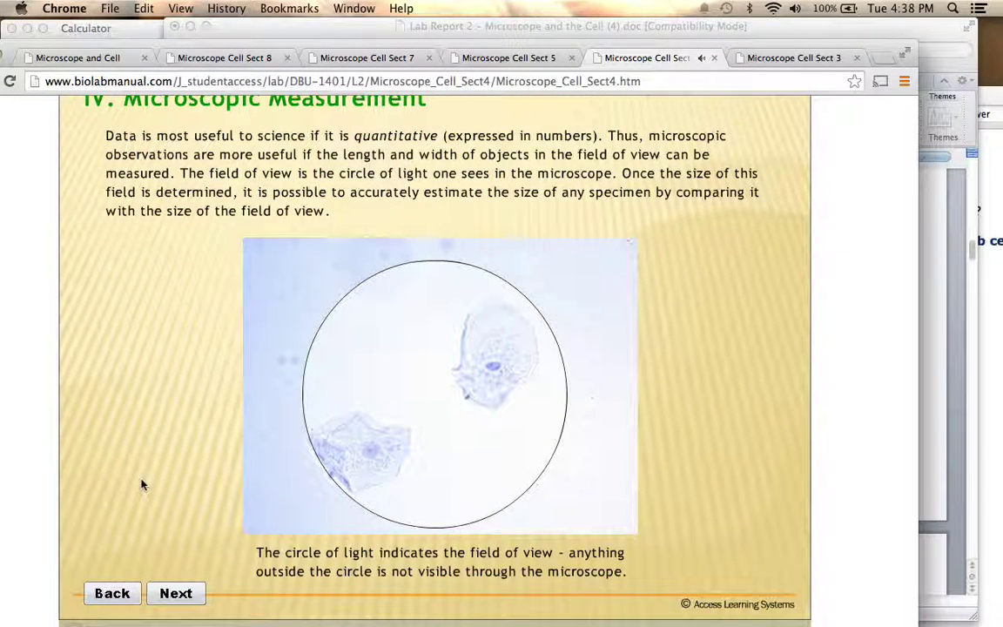
{"action": "left_click", "coordinate": [175, 593]}
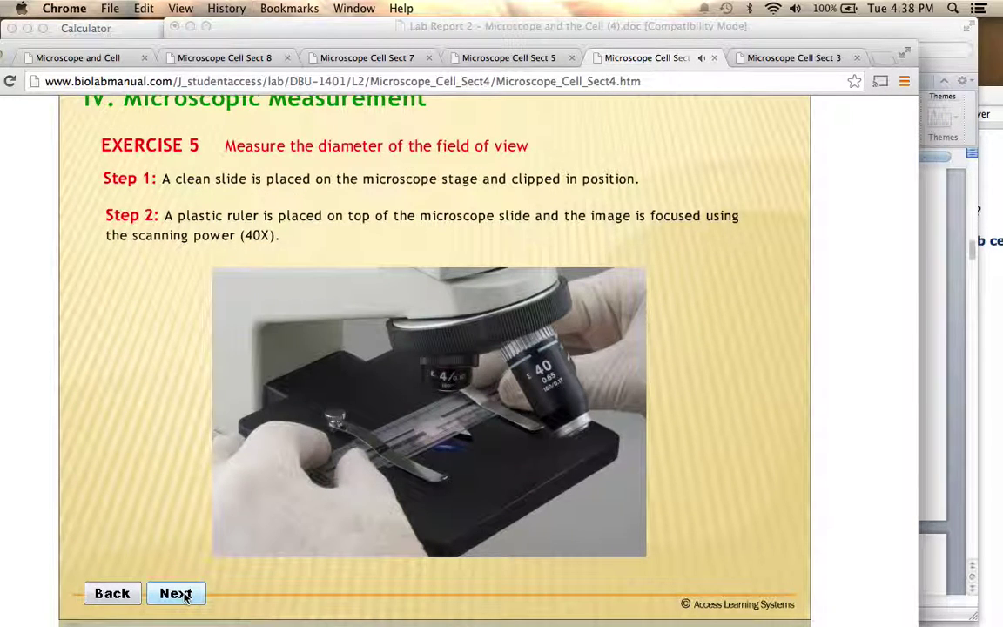
{"action": "left_click", "coordinate": [178, 593]}
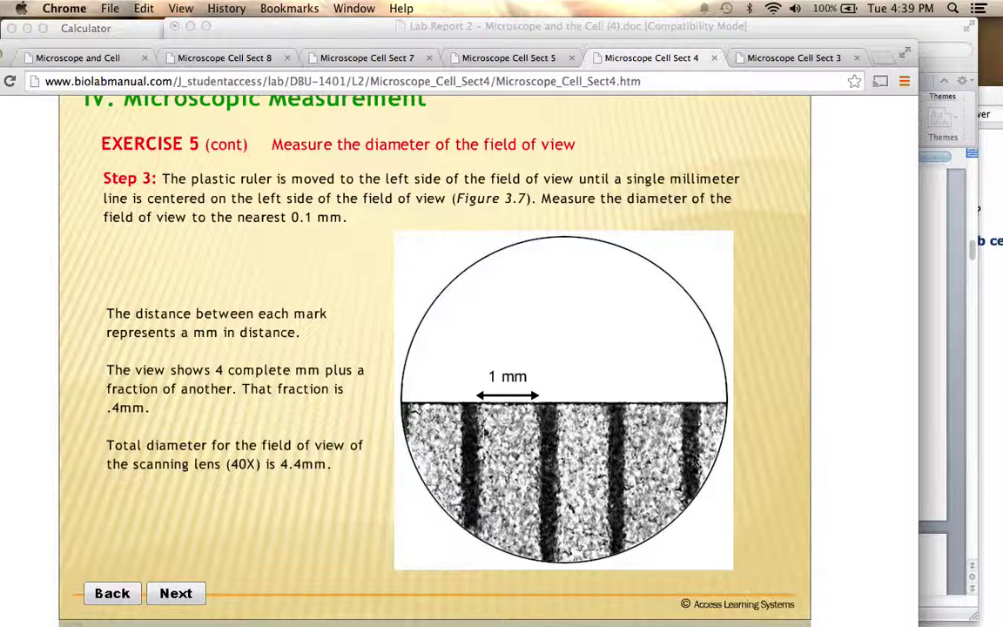
{"action": "left_click", "coordinate": [184, 592]}
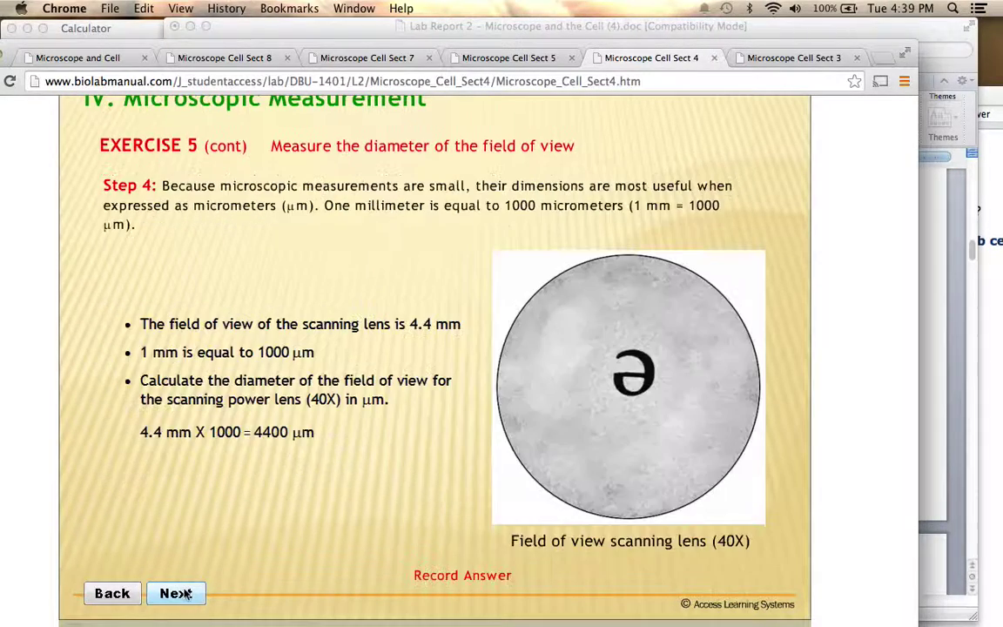
{"action": "scroll", "coordinate": [252, 477], "scroll_direction": "down", "scroll_amount": 1}
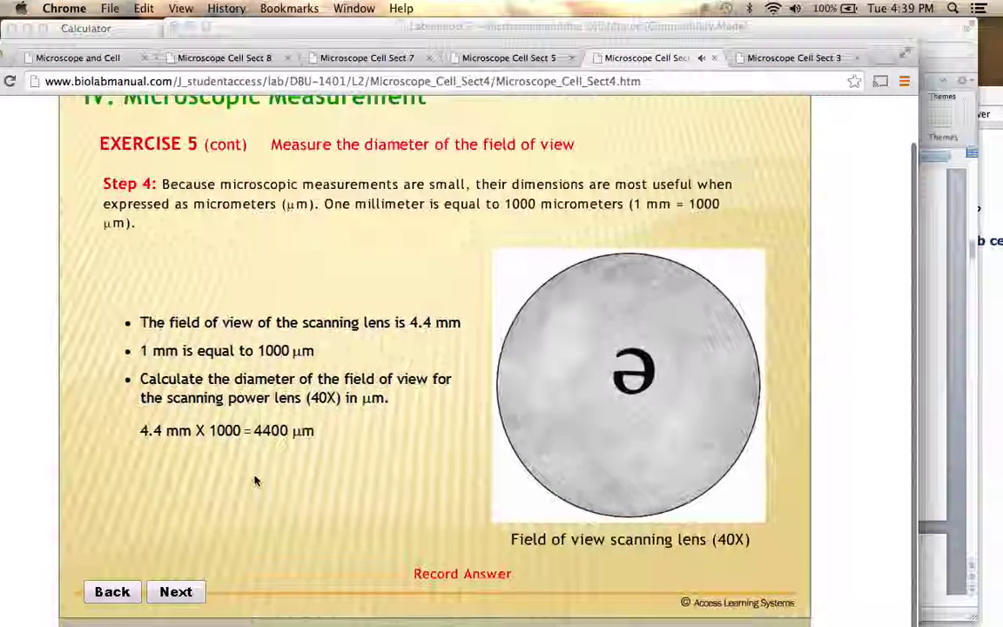
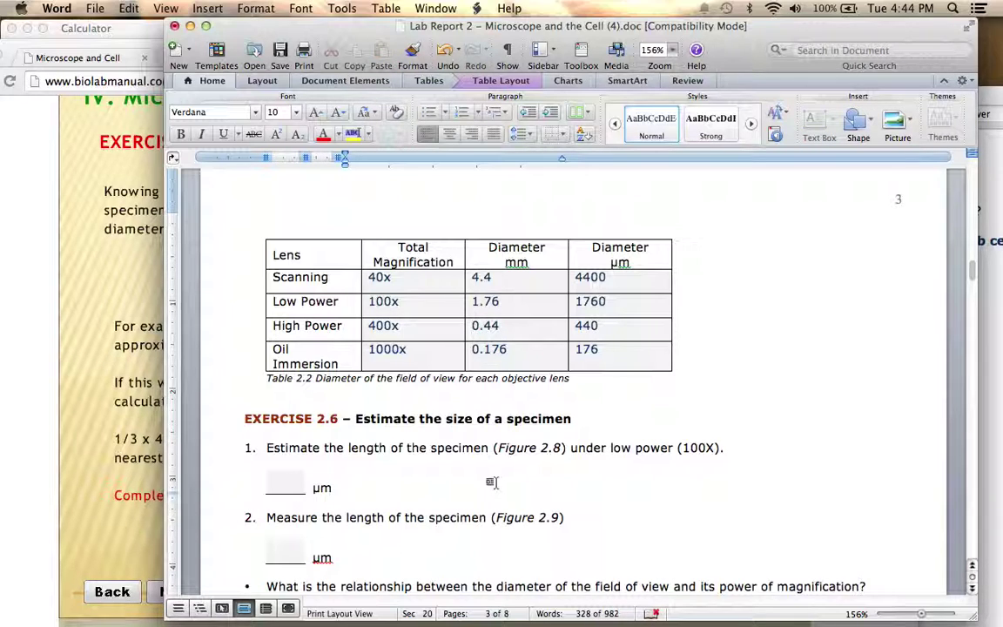
- Answer question 1 of Exercise 2.6 with the calculation "1/5 x 1760 = 352" below the question and 352 in the µm blank
{"action": "key", "text": "Return"}
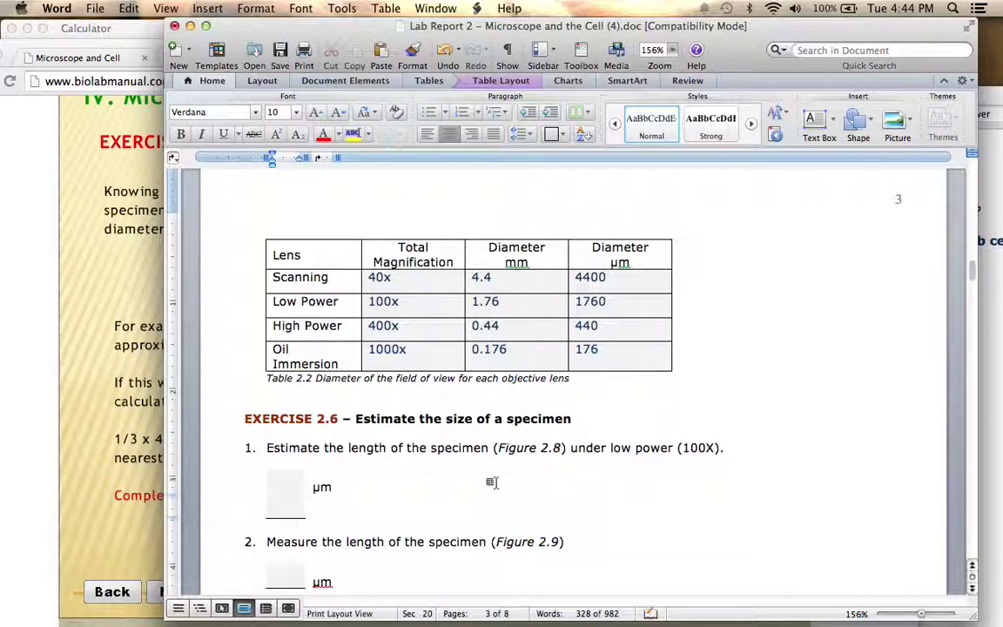
{"action": "key", "text": "super+l"}
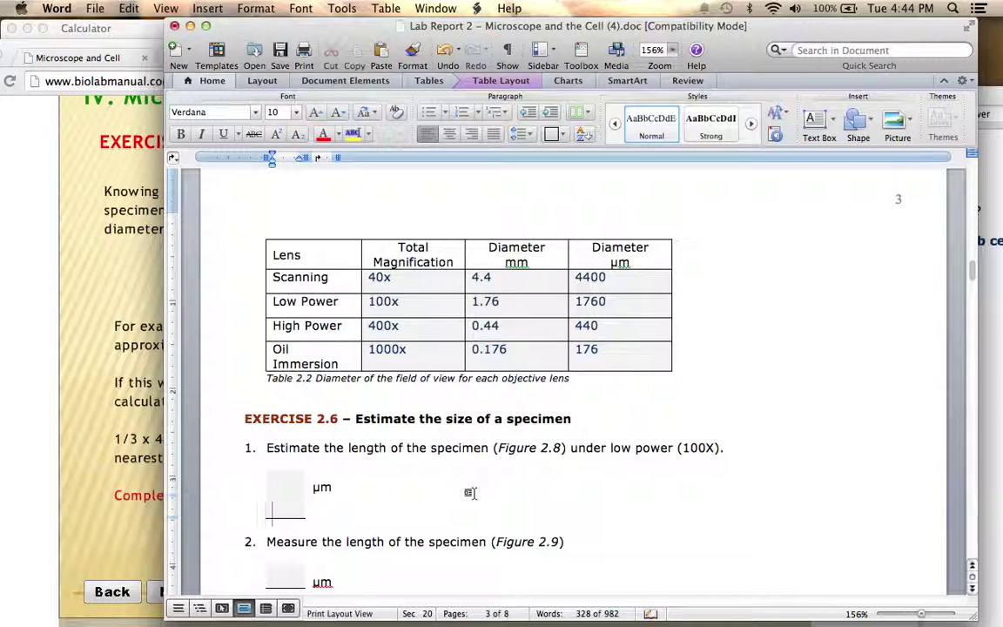
{"action": "type", "text": "1"}
{"action": "left_click", "coordinate": [745, 452]}
{"action": "key", "text": "Return"}
{"action": "type", "text": "1/5"}
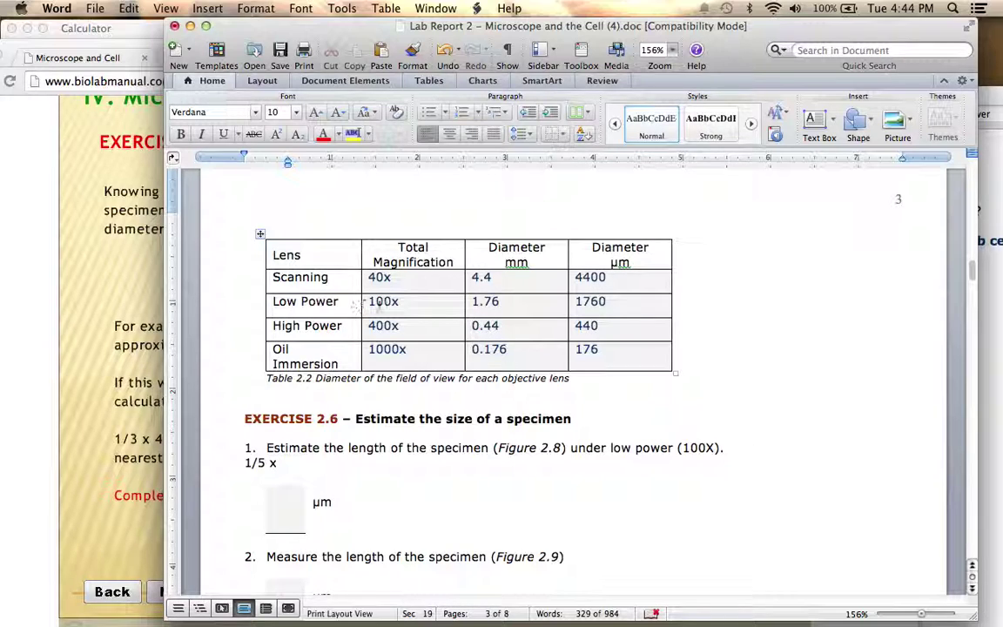
{"action": "type", "text": " x 176-"}
{"action": "key", "text": "BackSpace"}
{"action": "type", "text": "0 ="}
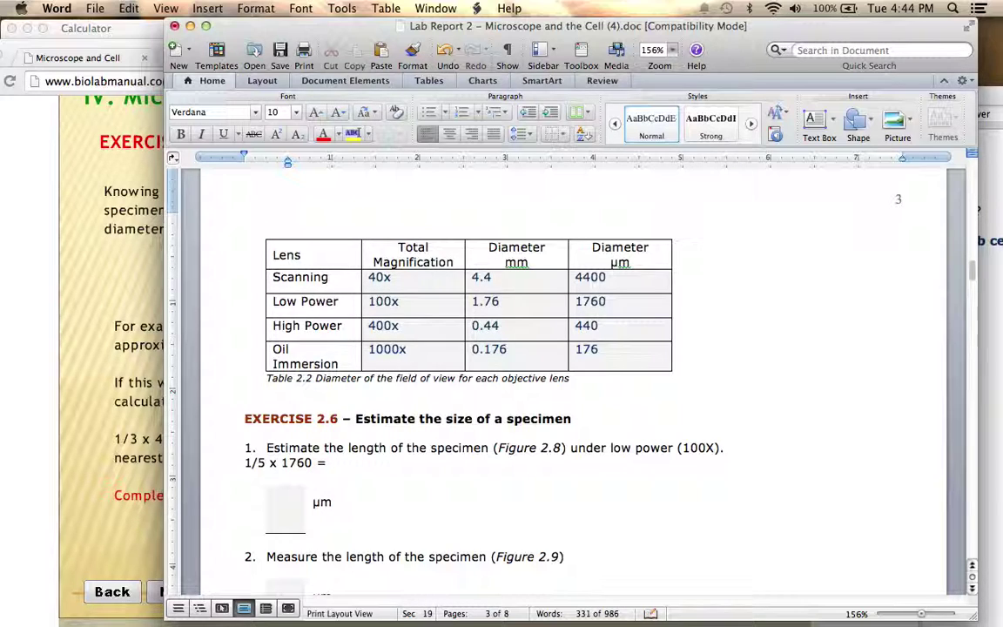
{"action": "type", "text": " 352"}
{"action": "left_click", "coordinate": [278, 503]}
{"action": "type", "text": "352"}
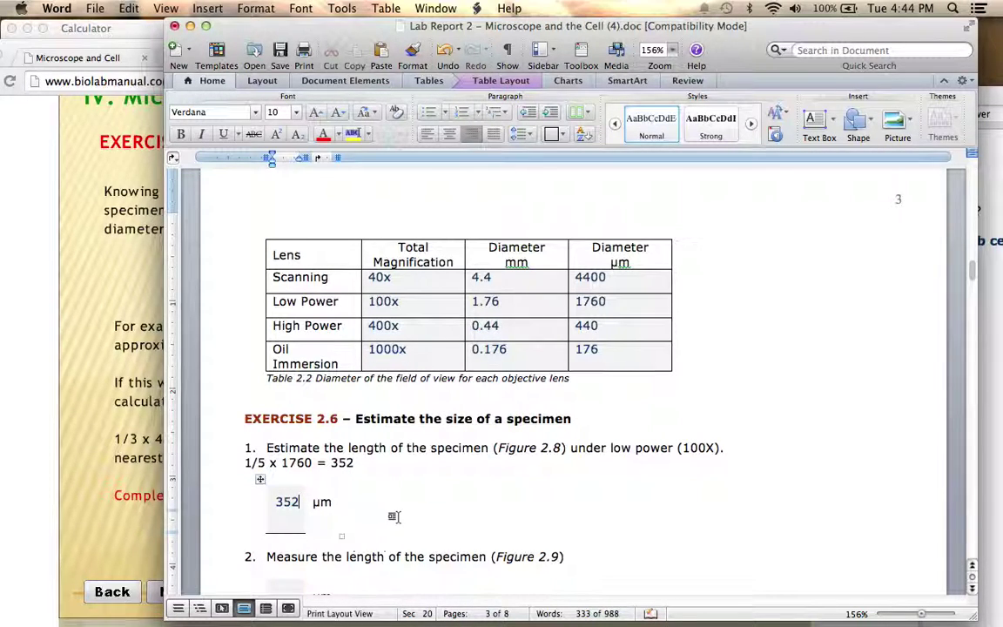
- Answer question 2 of Exercise 2.6 with the calculation "440 x 1/3 = 147" below the question and 147 in the µm blank
{"action": "scroll", "coordinate": [392, 514], "scroll_direction": "down", "scroll_amount": 3}
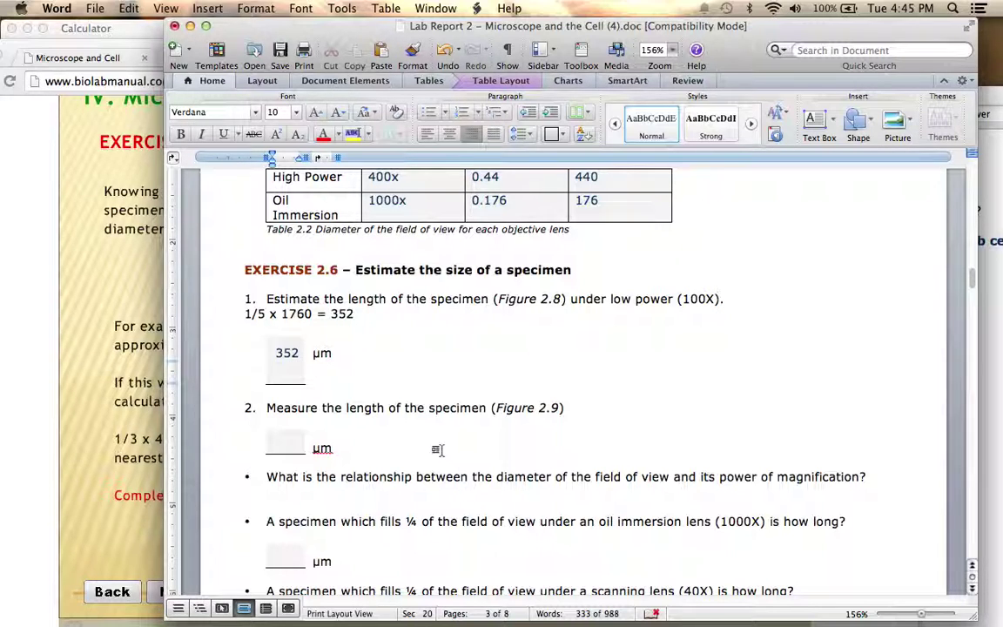
{"action": "scroll", "coordinate": [479, 298], "scroll_direction": "up", "scroll_amount": 2}
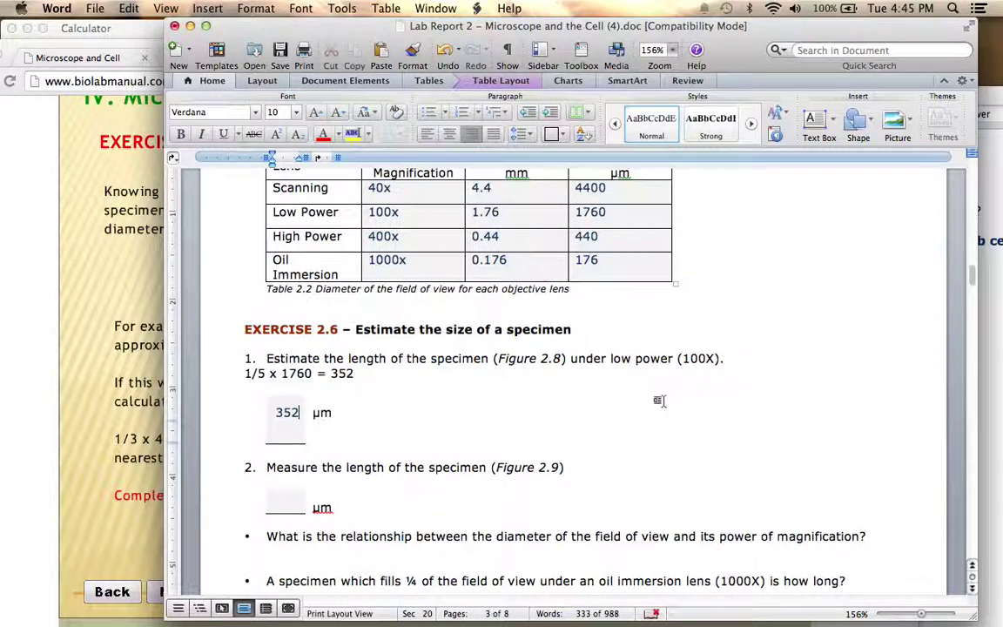
{"action": "scroll", "coordinate": [656, 399], "scroll_direction": "down", "scroll_amount": 3}
{"action": "left_click", "coordinate": [625, 377]}
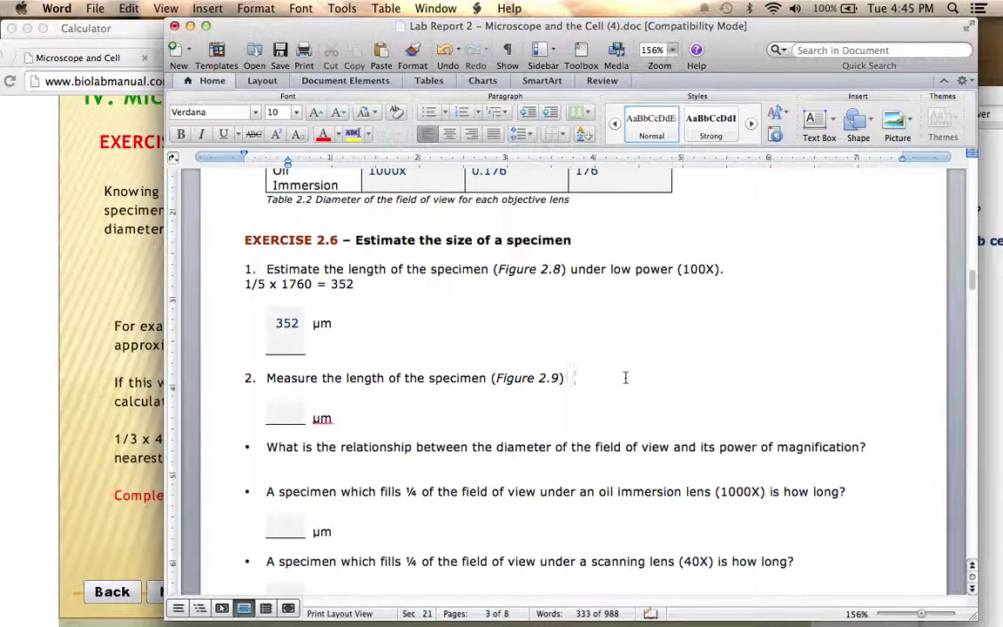
{"action": "key", "text": "Return"}
{"action": "type", "text": "440"}
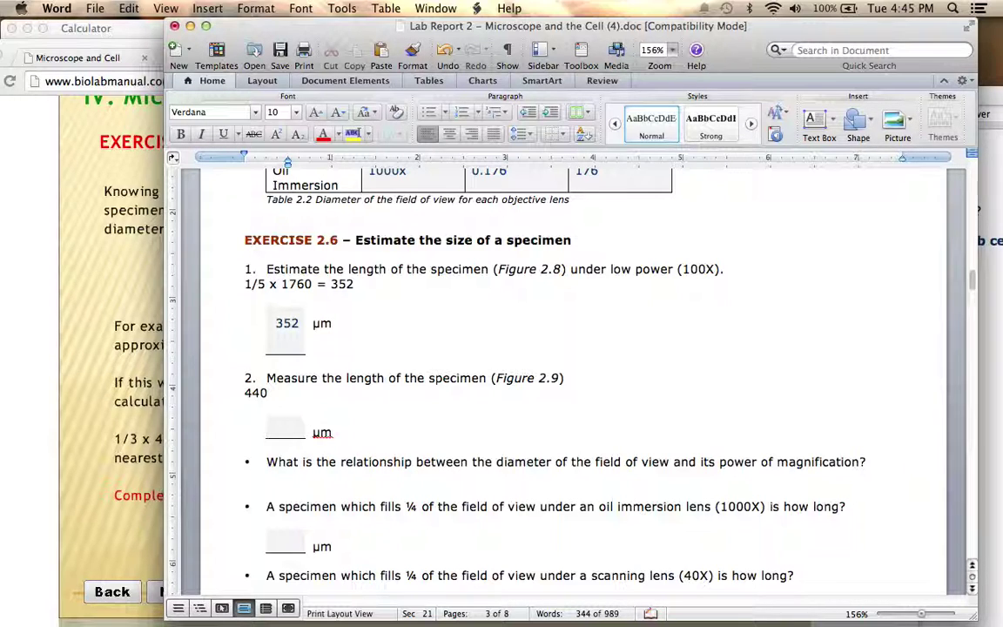
{"action": "type", "text": "x 1/3 = 147"}
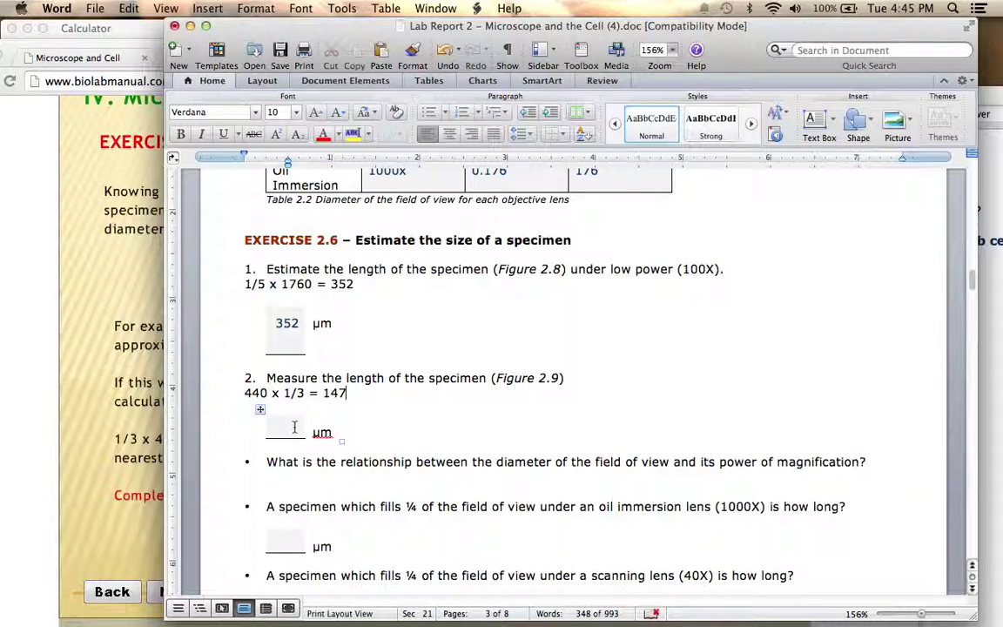
{"action": "left_click", "coordinate": [294, 432]}
{"action": "type", "text": "147"}
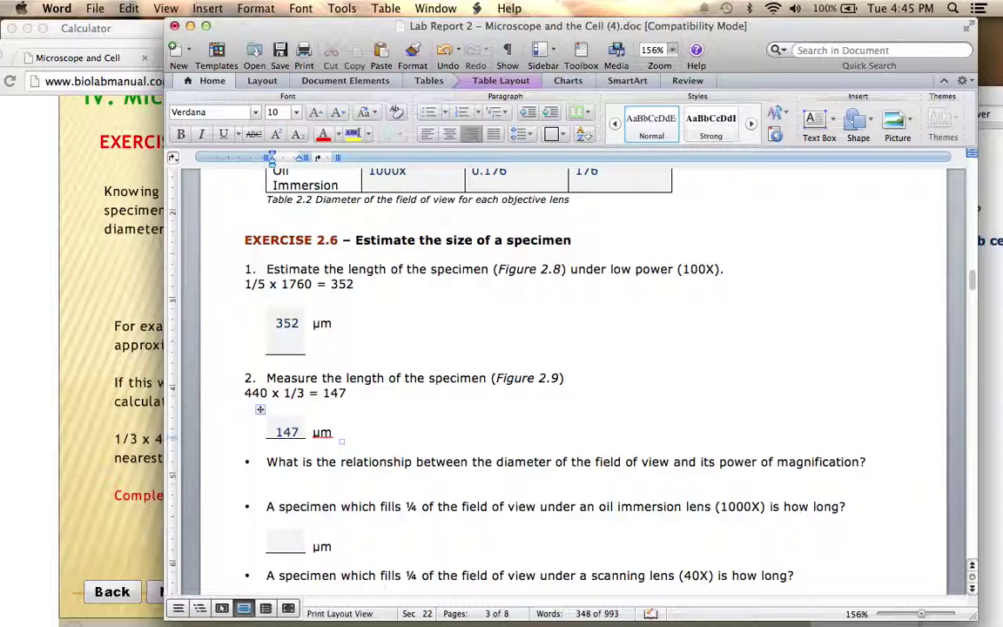
- Review the bulleted Exercise 2.6 questions and check the oil immersion field of view diameter in Table 2.2
{"action": "scroll", "coordinate": [505, 440], "scroll_direction": "down", "scroll_amount": 1}
{"action": "scroll", "coordinate": [505, 439], "scroll_direction": "down", "scroll_amount": 3}
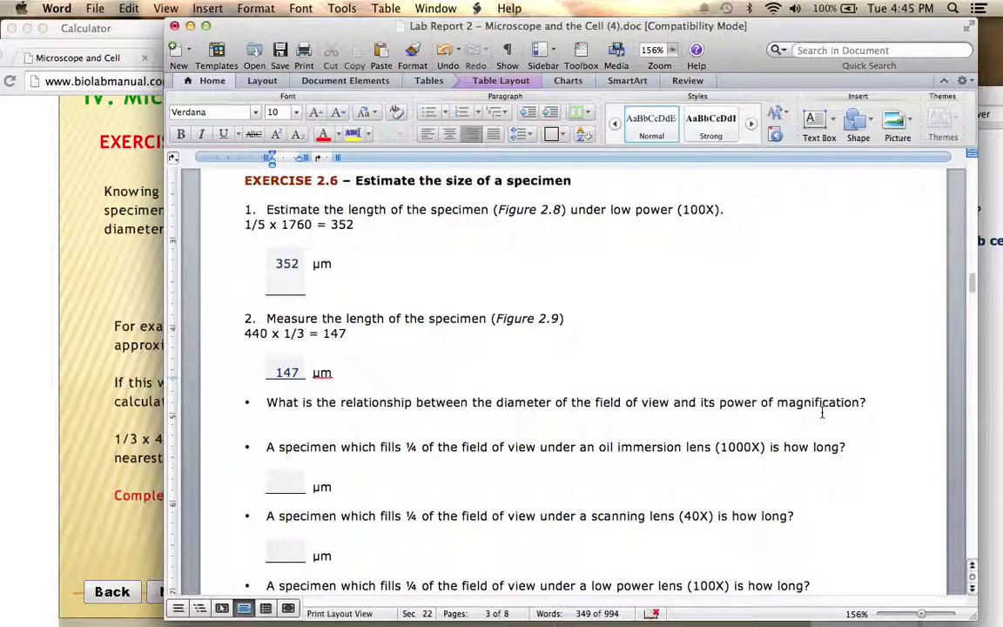
{"action": "scroll", "coordinate": [822, 412], "scroll_direction": "down", "scroll_amount": 4}
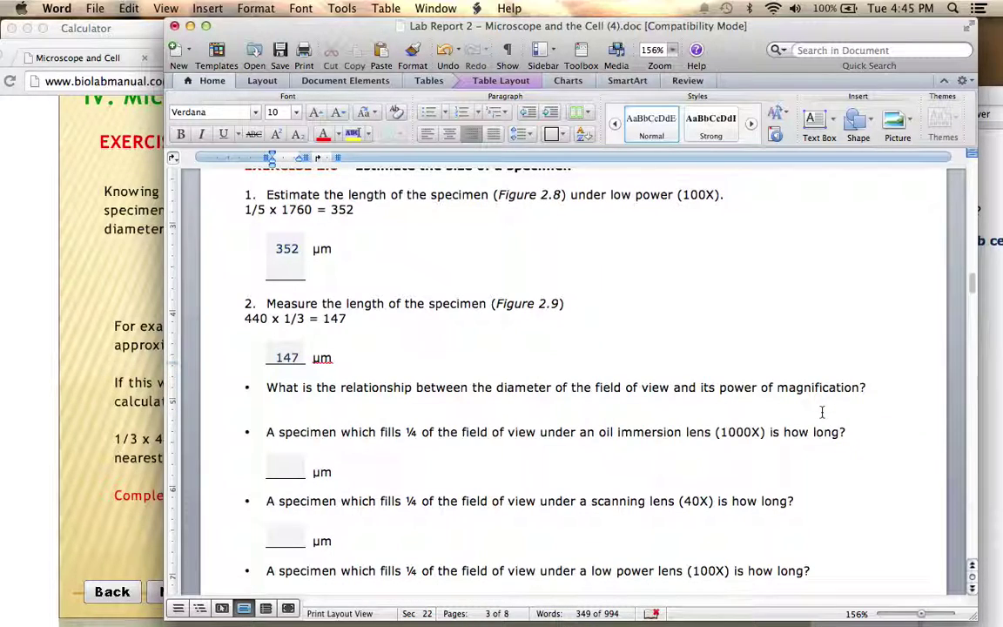
{"action": "scroll", "coordinate": [821, 413], "scroll_direction": "down", "scroll_amount": 2}
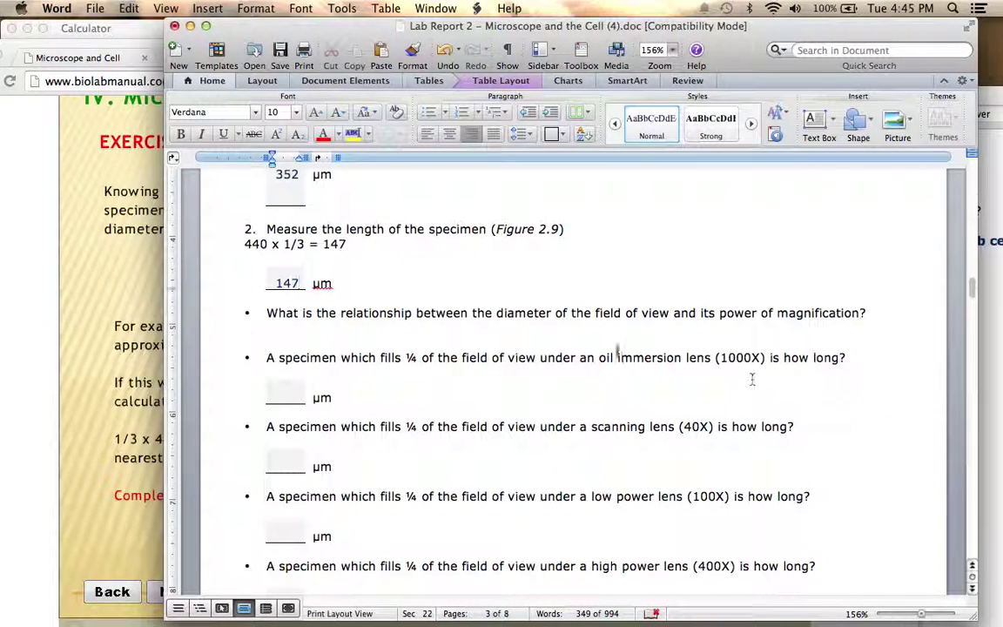
{"action": "left_click", "coordinate": [606, 376]}
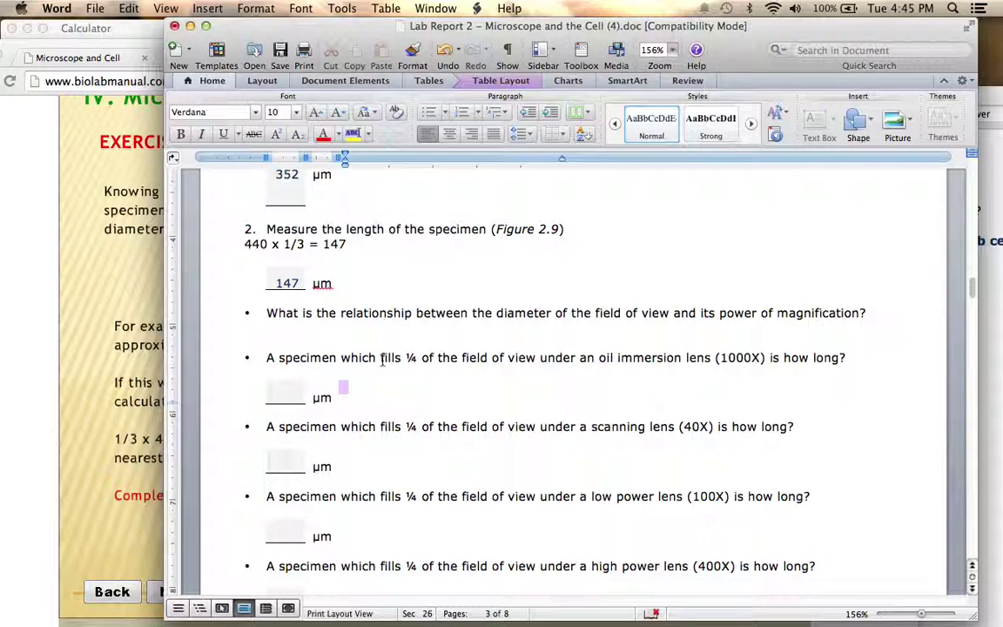
{"action": "left_click", "coordinate": [403, 361]}
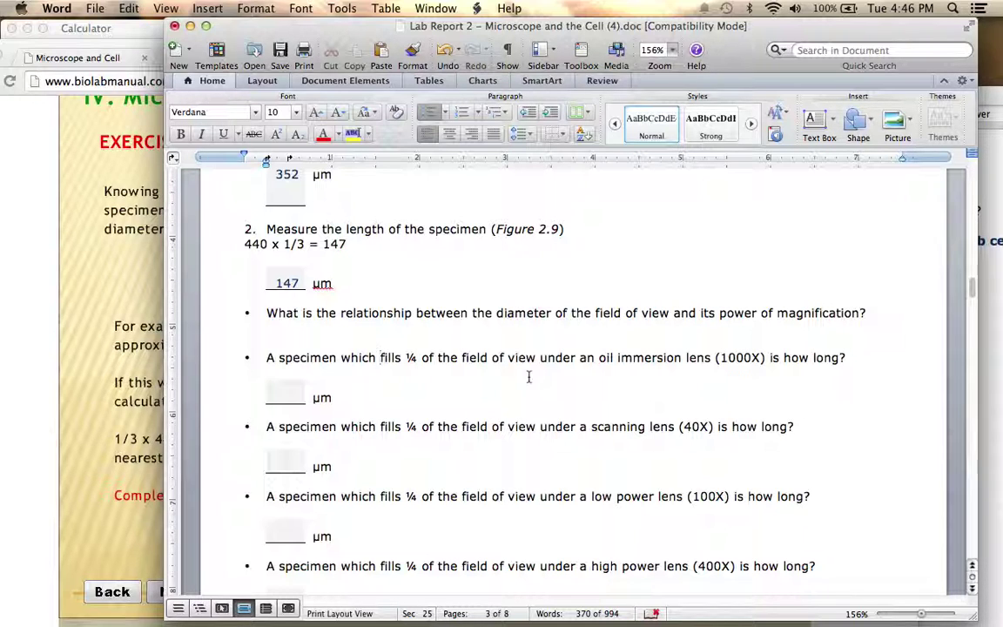
{"action": "scroll", "coordinate": [529, 376], "scroll_direction": "up", "scroll_amount": 5}
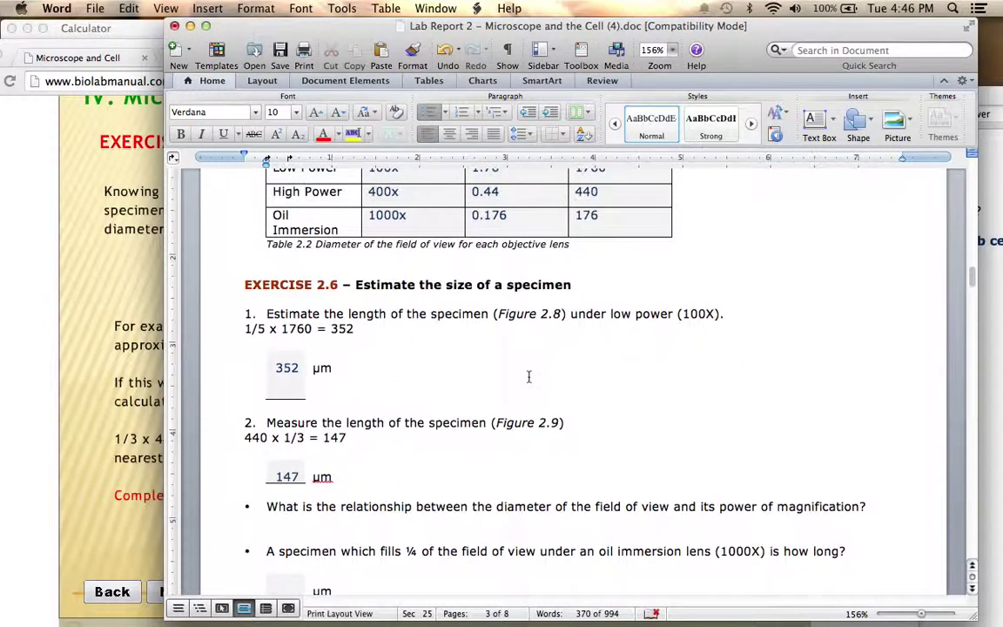
{"action": "scroll", "coordinate": [528, 376], "scroll_direction": "up", "scroll_amount": 1}
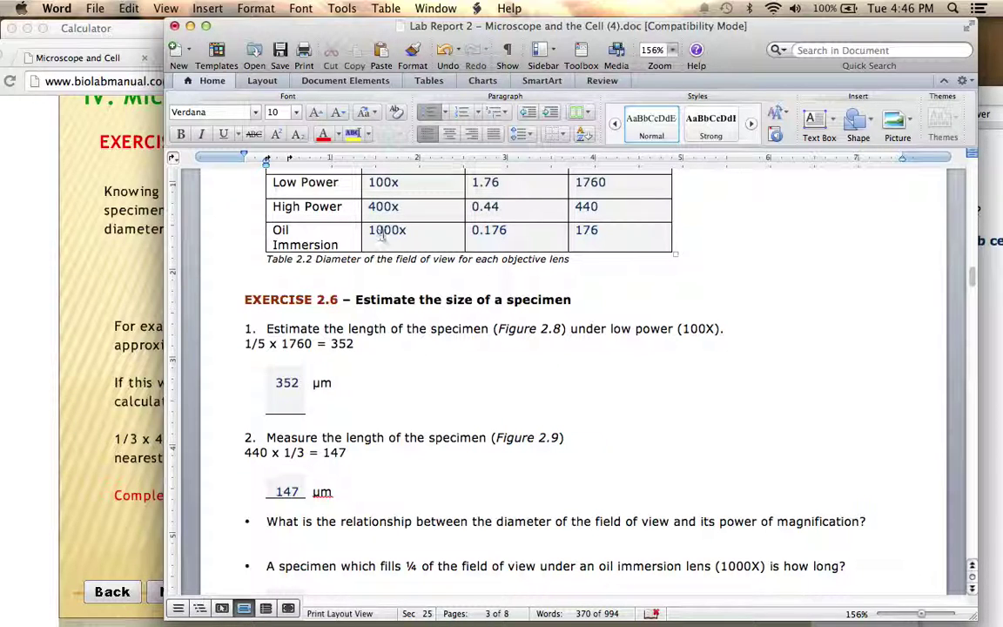
{"action": "scroll", "coordinate": [381, 229], "scroll_direction": "up", "scroll_amount": 1}
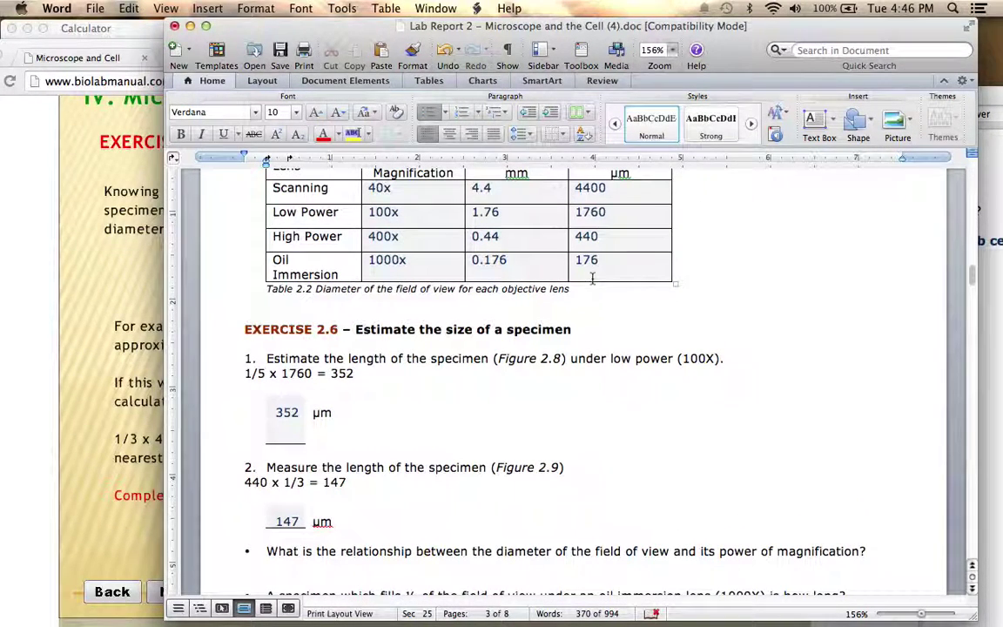
{"action": "scroll", "coordinate": [592, 278], "scroll_direction": "up", "scroll_amount": 3}
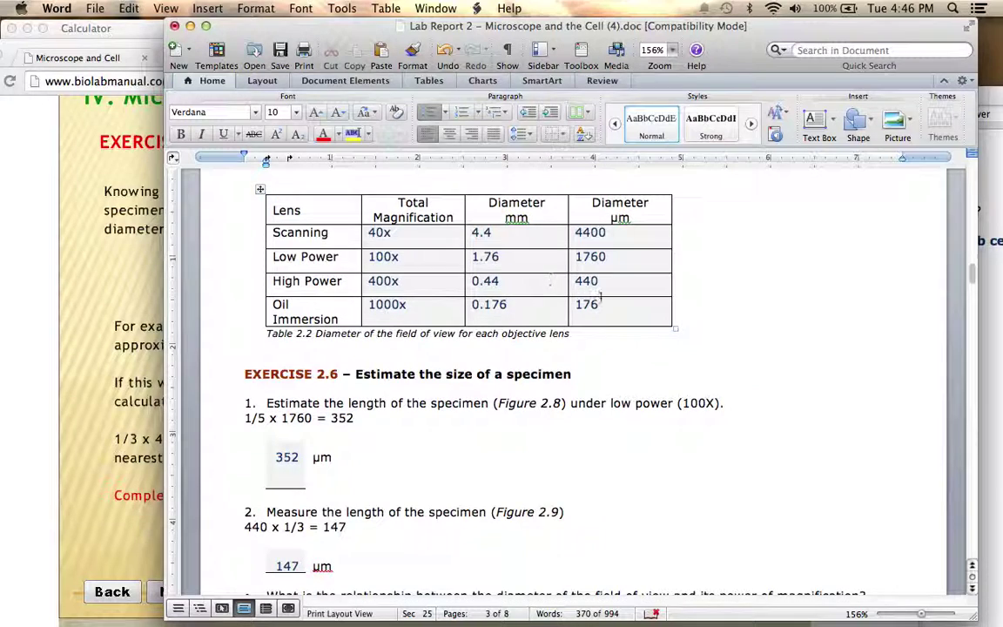
{"action": "scroll", "coordinate": [609, 309], "scroll_direction": "down", "scroll_amount": 5}
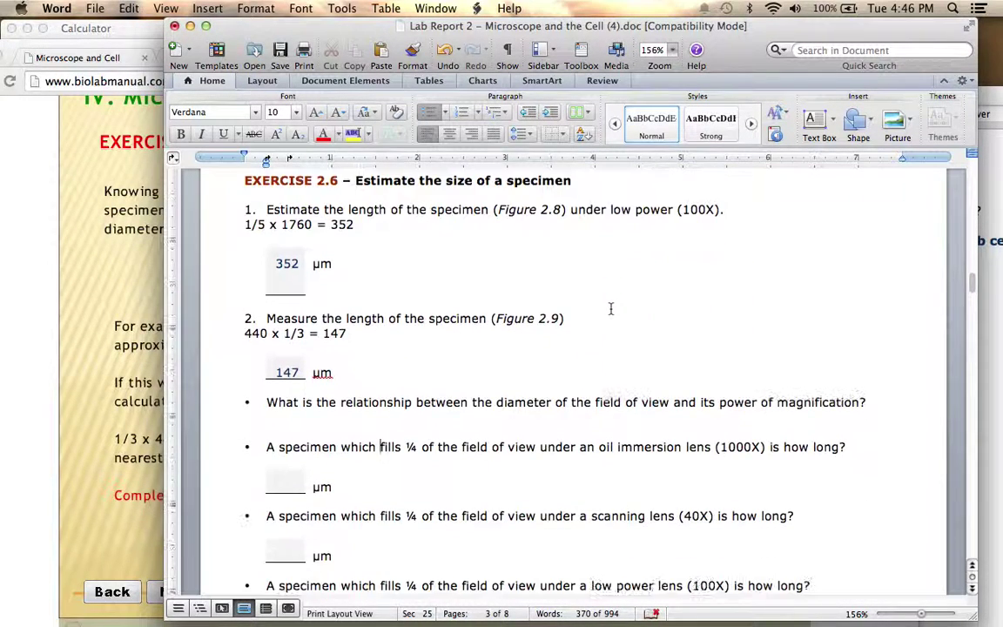
- Answer the oil immersion lens (1000X) question with "¼ x 176 = 44" on a line under the blank and 44 in the blank
{"action": "left_click", "coordinate": [643, 464]}
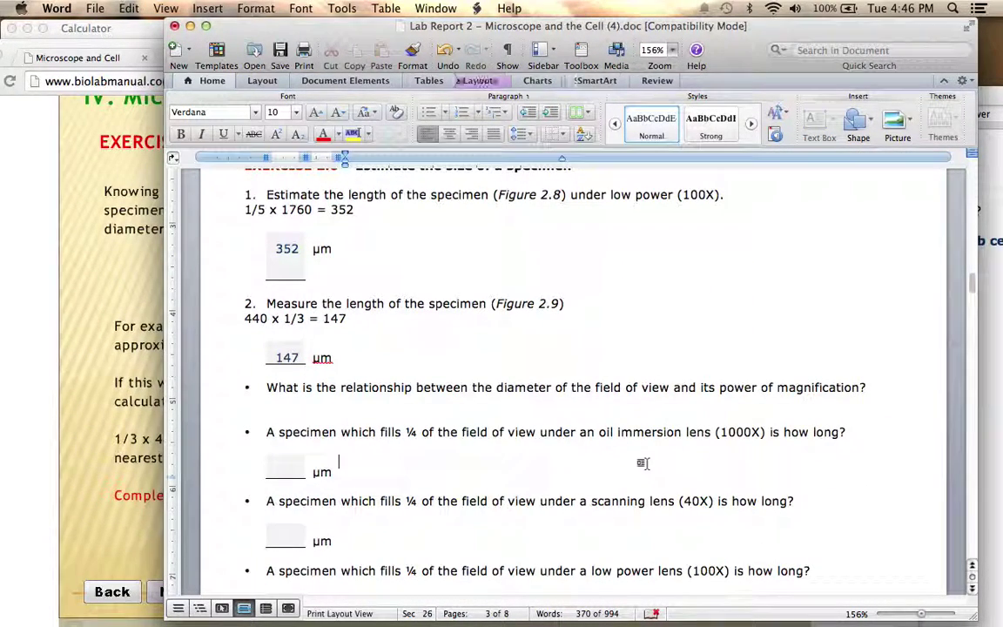
{"action": "key", "text": "Return"}
{"action": "type", "text": "1/4 "}
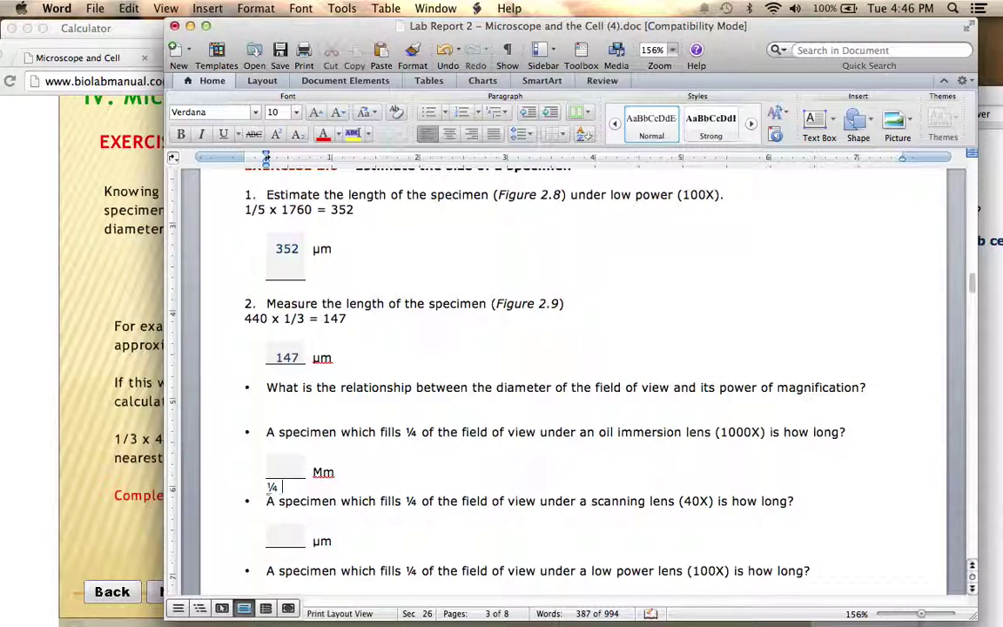
{"action": "type", "text": "x 176 = "}
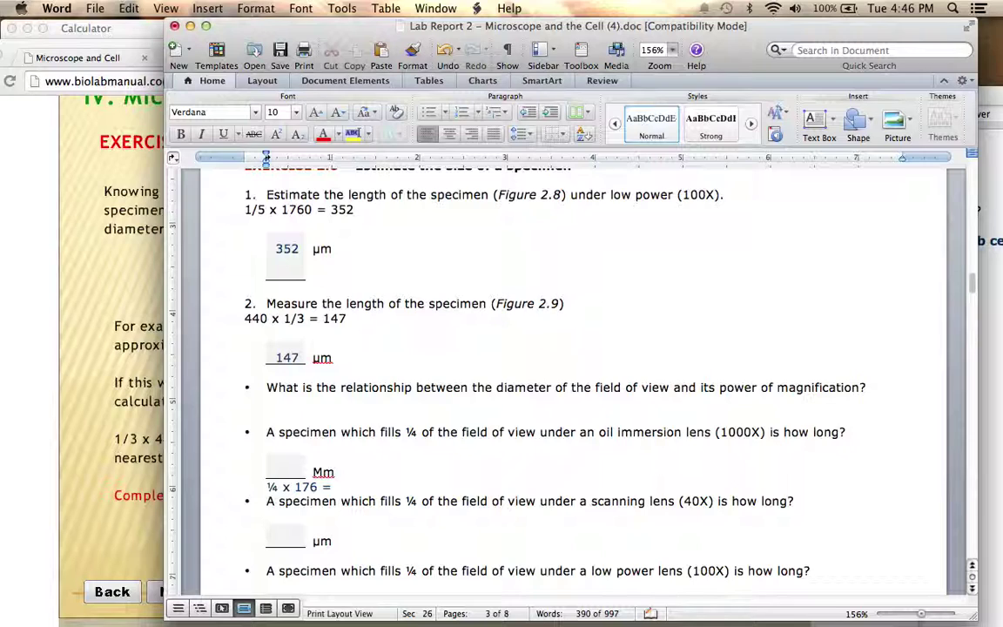
{"action": "type", "text": "44"}
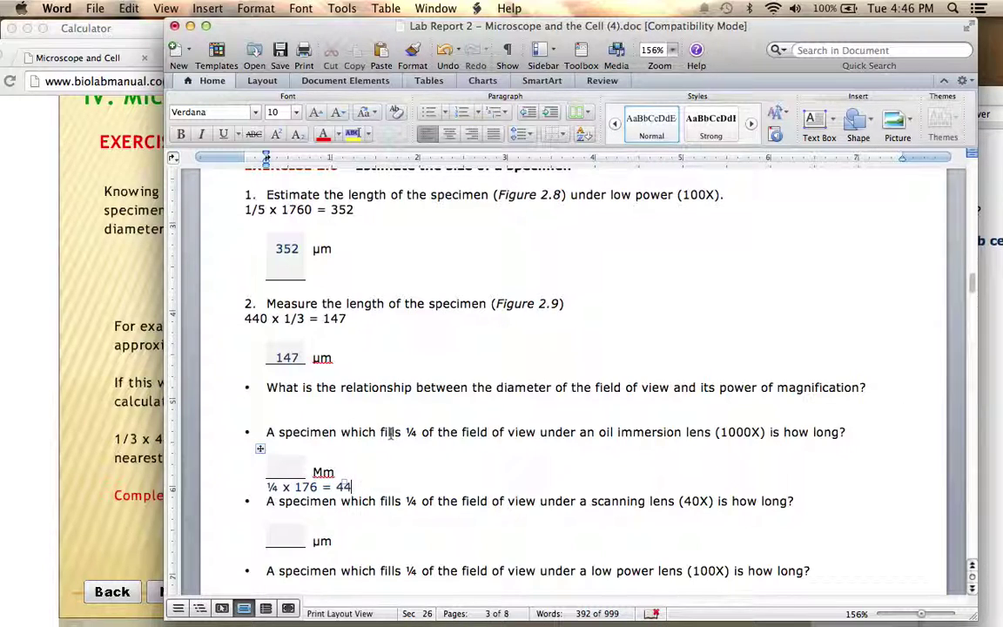
{"action": "left_click", "coordinate": [284, 466]}
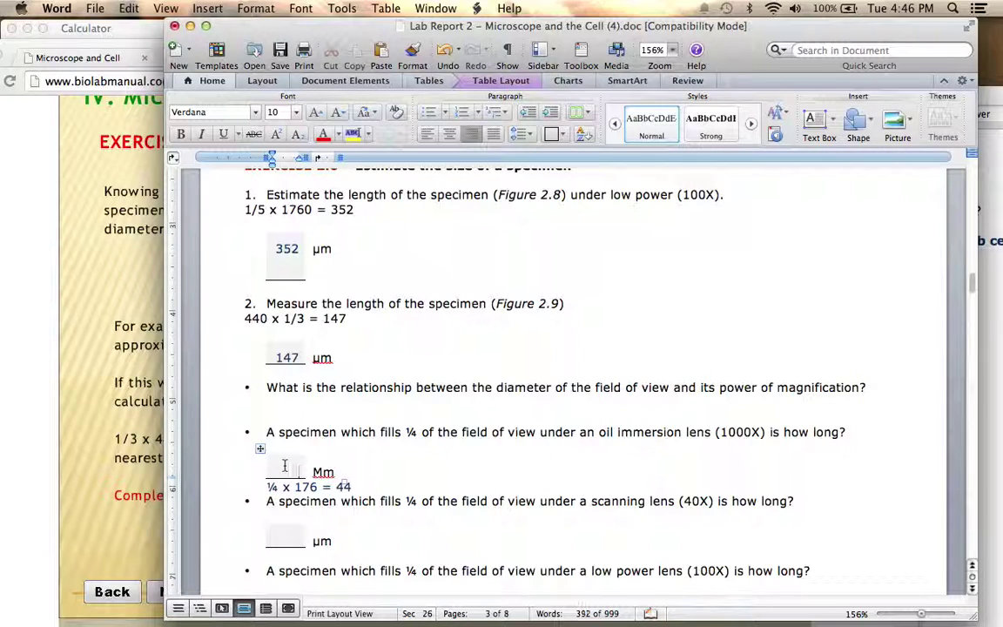
{"action": "type", "text": "44"}
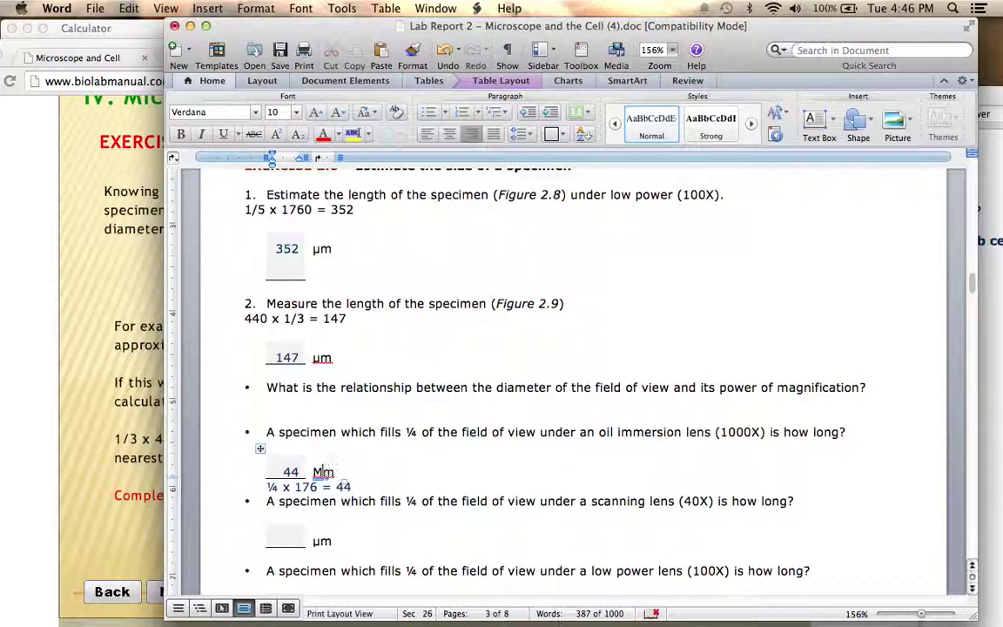
{"action": "left_click", "coordinate": [323, 471]}
- Answer the scanning lens (40X) question with "¼ x 4400 = 1100" on a line below the question and 1100 in the µm blank
{"action": "scroll", "coordinate": [404, 469], "scroll_direction": "down", "scroll_amount": 3}
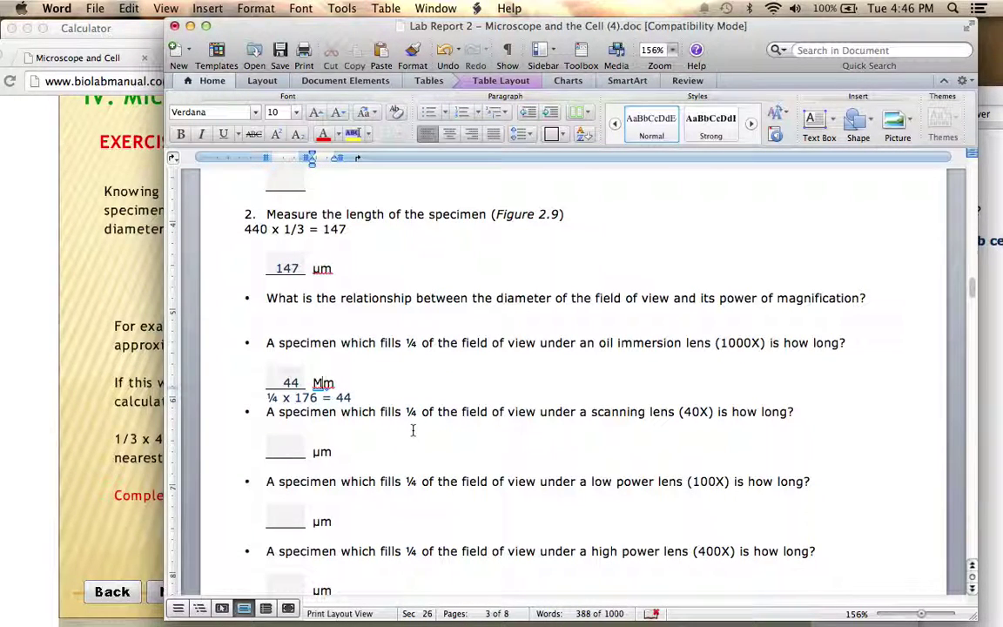
{"action": "left_click", "coordinate": [464, 433]}
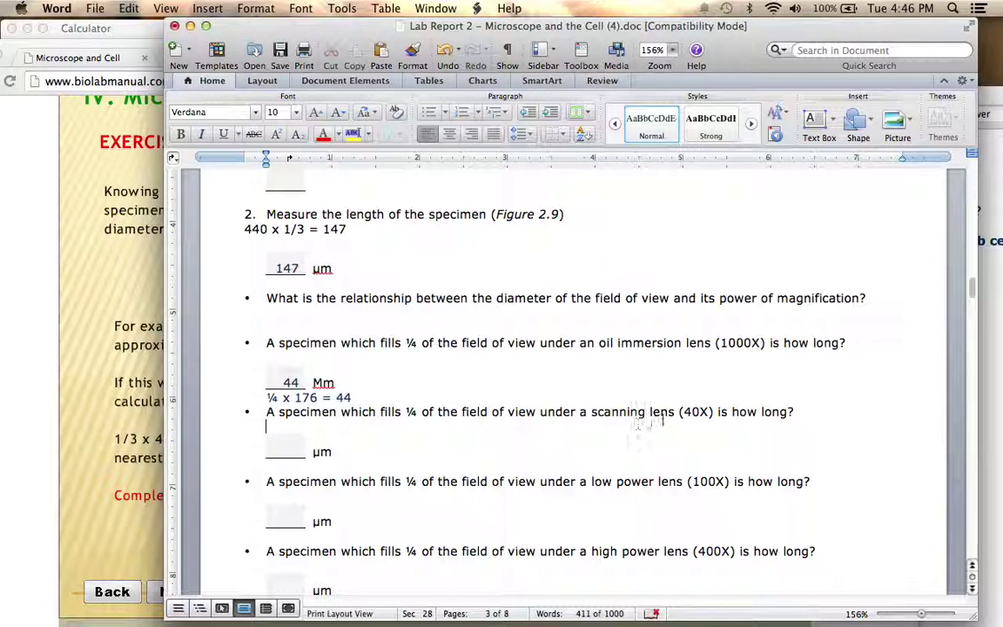
{"action": "scroll", "coordinate": [663, 421], "scroll_direction": "up", "scroll_amount": 8}
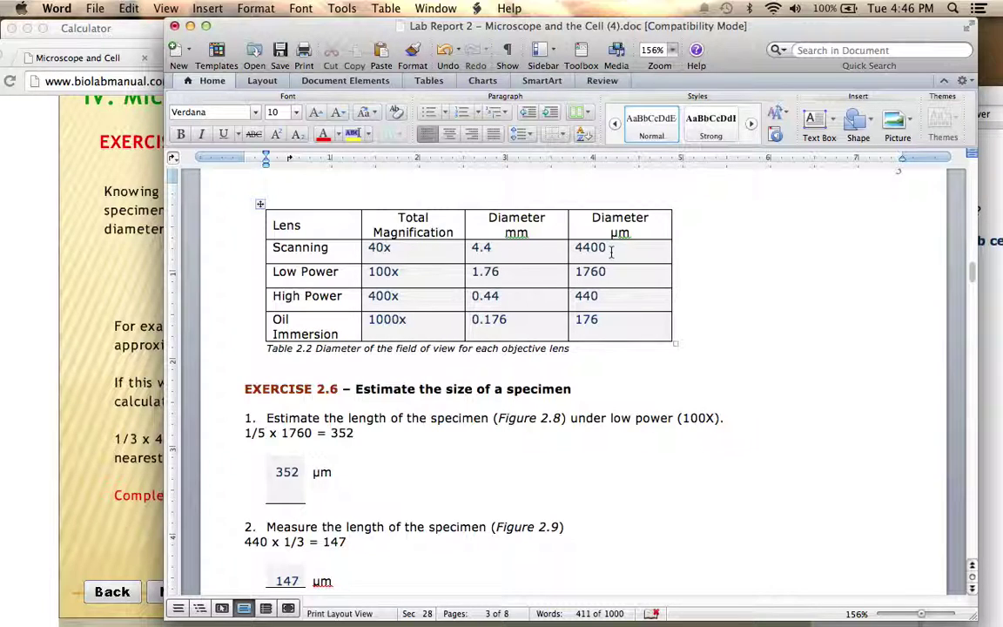
{"action": "scroll", "coordinate": [612, 252], "scroll_direction": "down", "scroll_amount": 8}
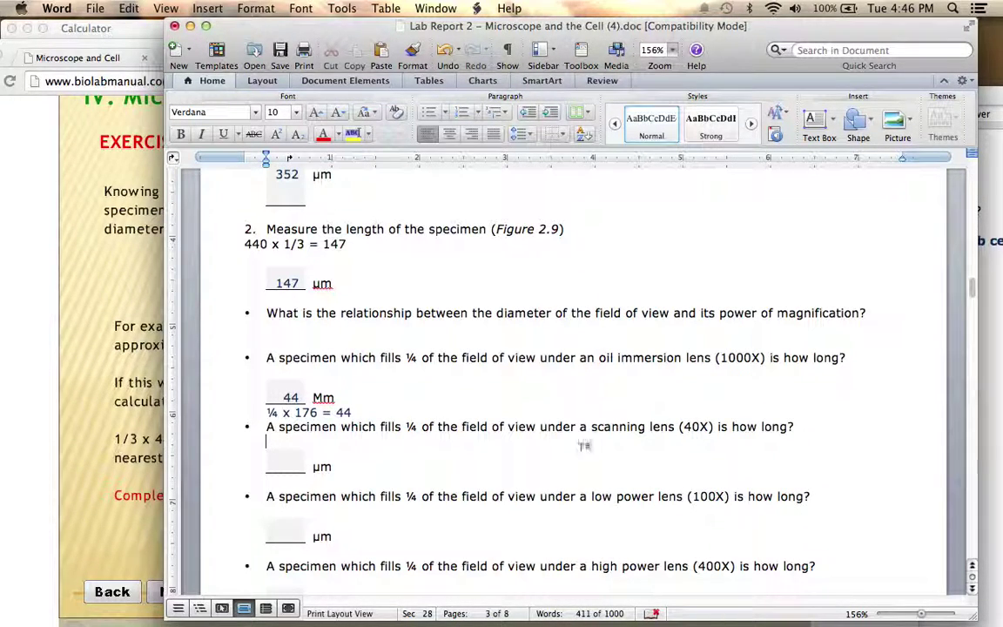
{"action": "left_click", "coordinate": [820, 425]}
{"action": "key", "text": "Return"}
{"action": "type", "text": "1"}
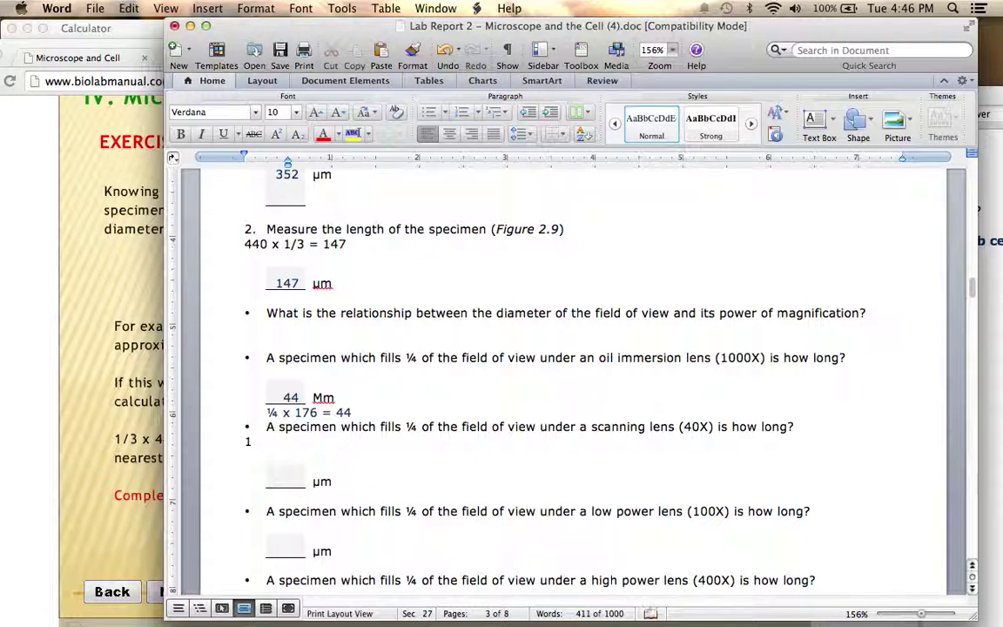
{"action": "type", "text": "/4 x 4400 = 1100"}
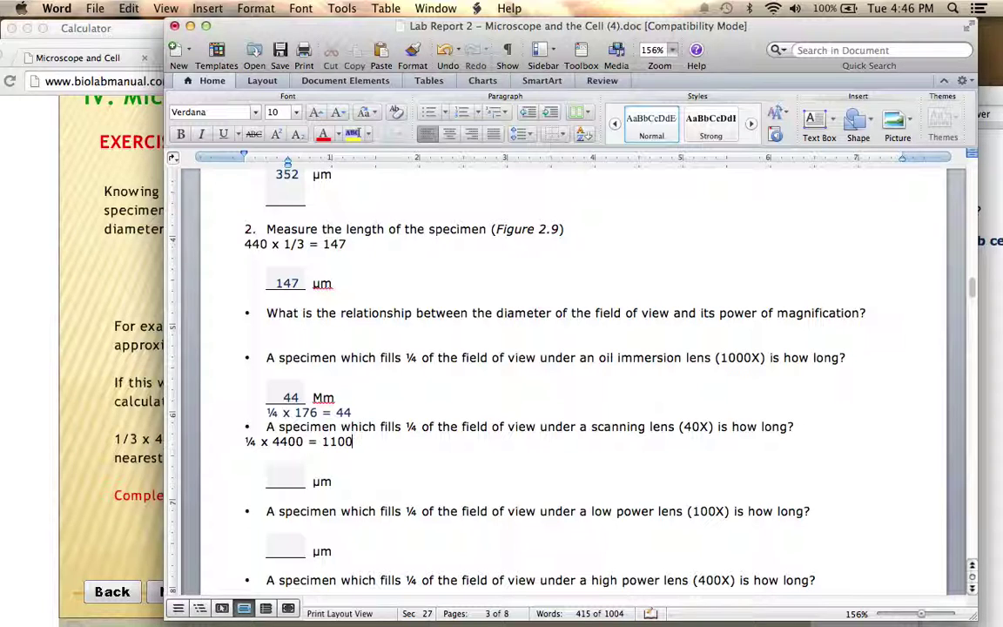
{"action": "left_click", "coordinate": [272, 481]}
{"action": "type", "text": "1100"}
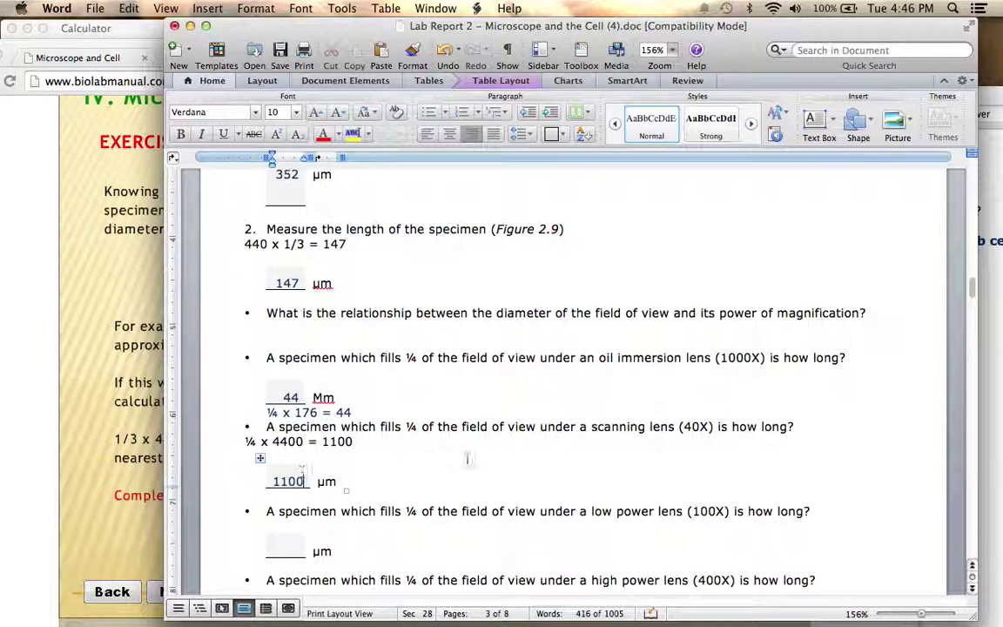
- Review the remaining Exercise 2.6 questions down to the cheek cell size estimate, and skim ahead through Exercises 2.7 to 2.10
{"action": "scroll", "coordinate": [466, 462], "scroll_direction": "down", "scroll_amount": 1}
{"action": "scroll", "coordinate": [467, 460], "scroll_direction": "down", "scroll_amount": 5}
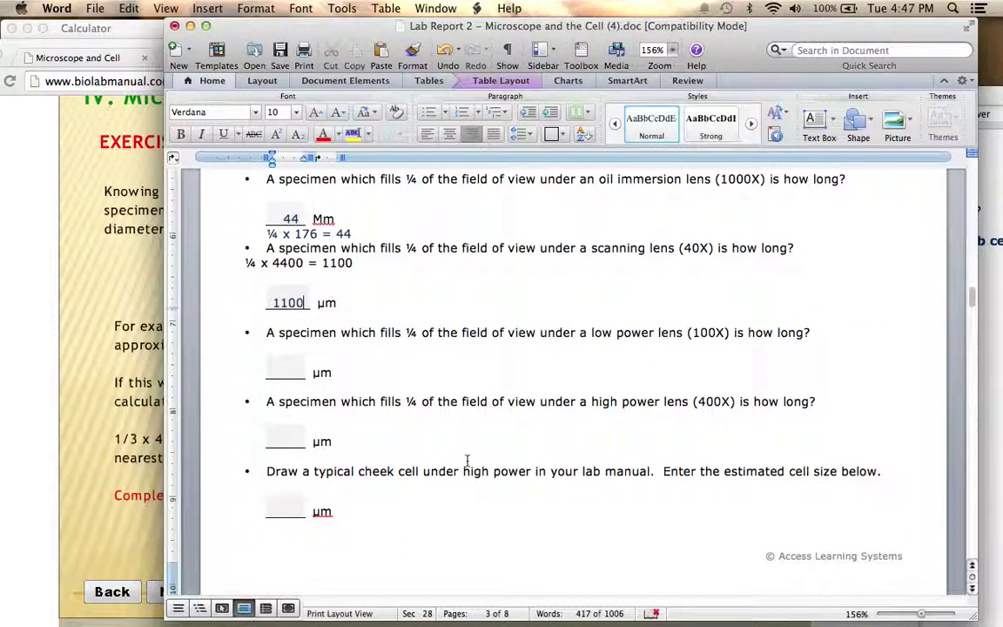
{"action": "scroll", "coordinate": [467, 462], "scroll_direction": "down", "scroll_amount": 2}
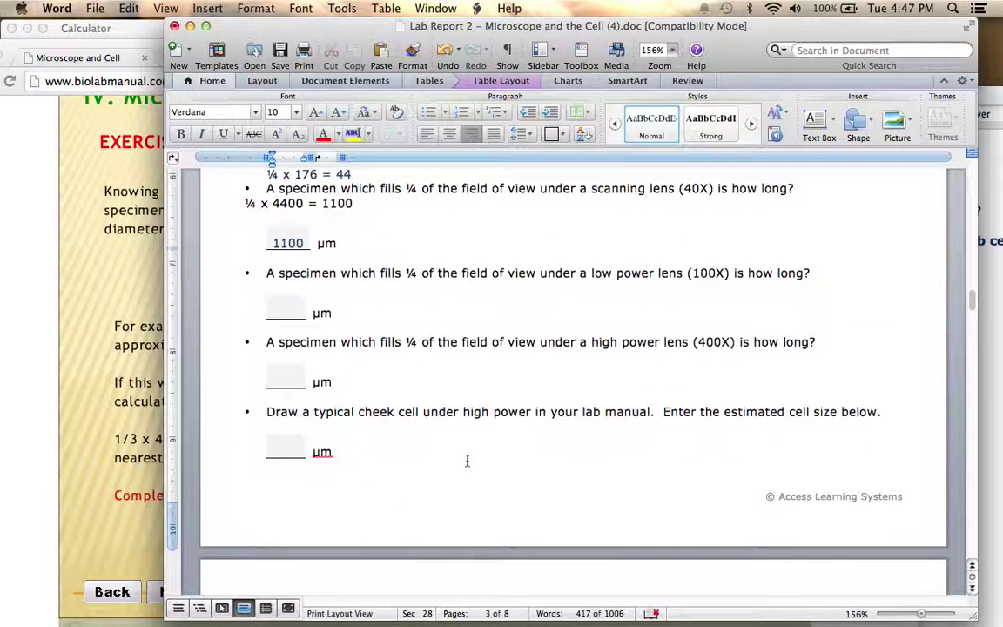
{"action": "left_click", "coordinate": [447, 411]}
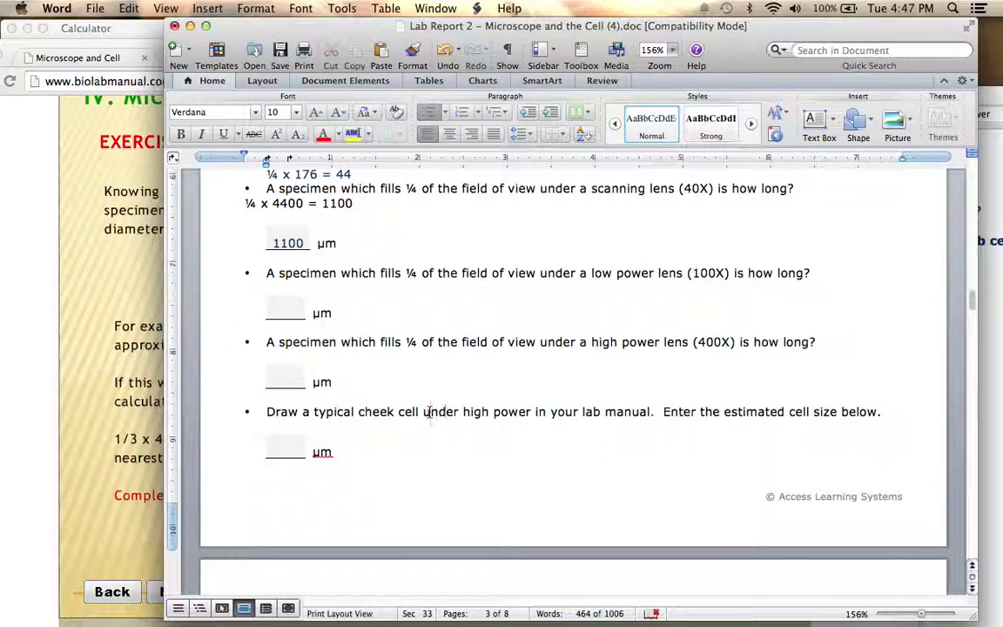
{"action": "scroll", "coordinate": [429, 412], "scroll_direction": "down", "scroll_amount": 6}
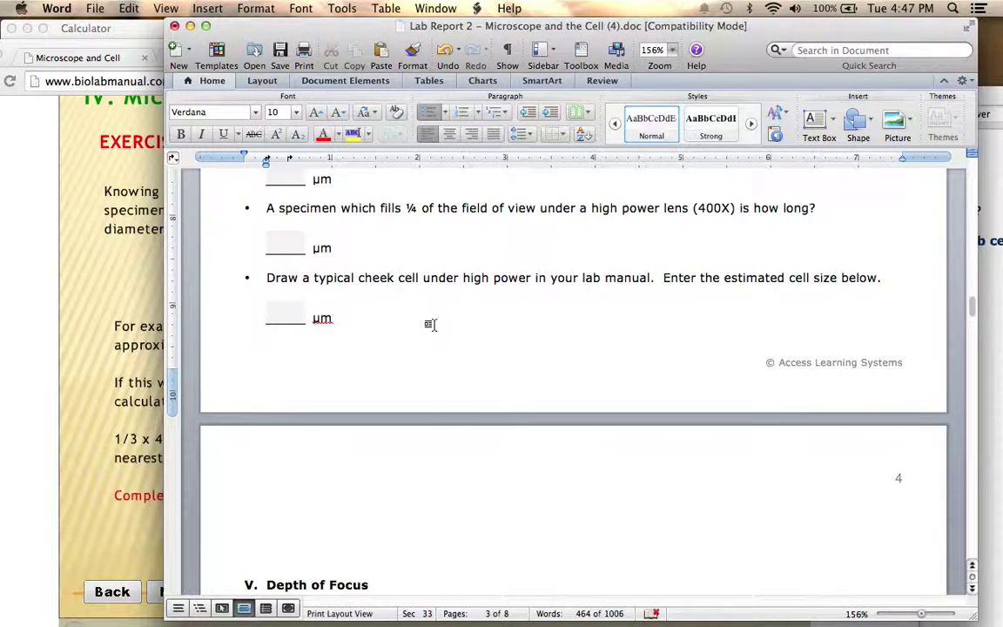
{"action": "scroll", "coordinate": [425, 325], "scroll_direction": "down", "scroll_amount": 13}
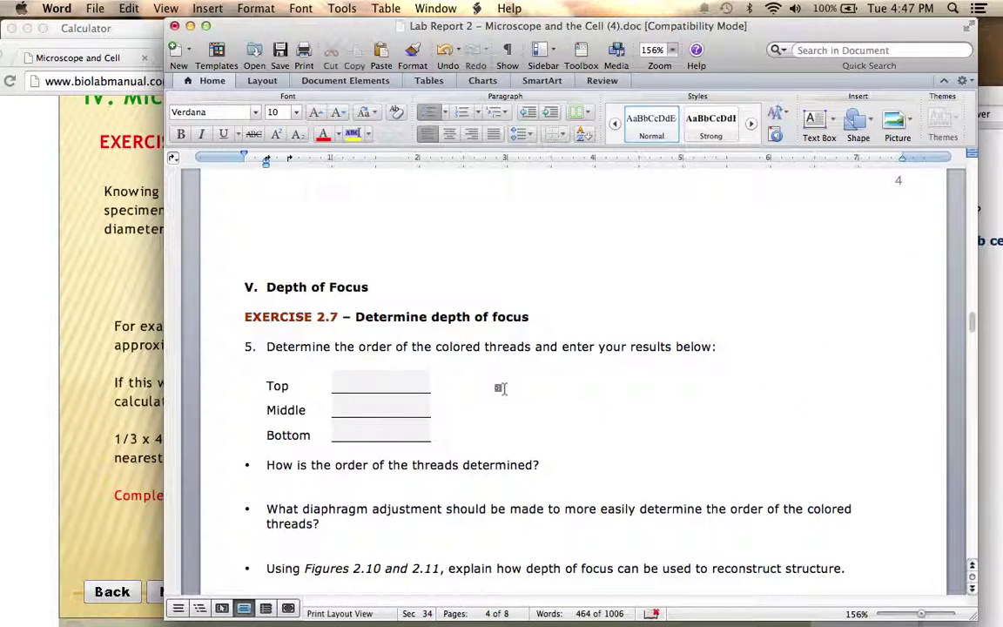
{"action": "scroll", "coordinate": [500, 386], "scroll_direction": "down", "scroll_amount": 8}
{"action": "scroll", "coordinate": [498, 387], "scroll_direction": "down", "scroll_amount": 6}
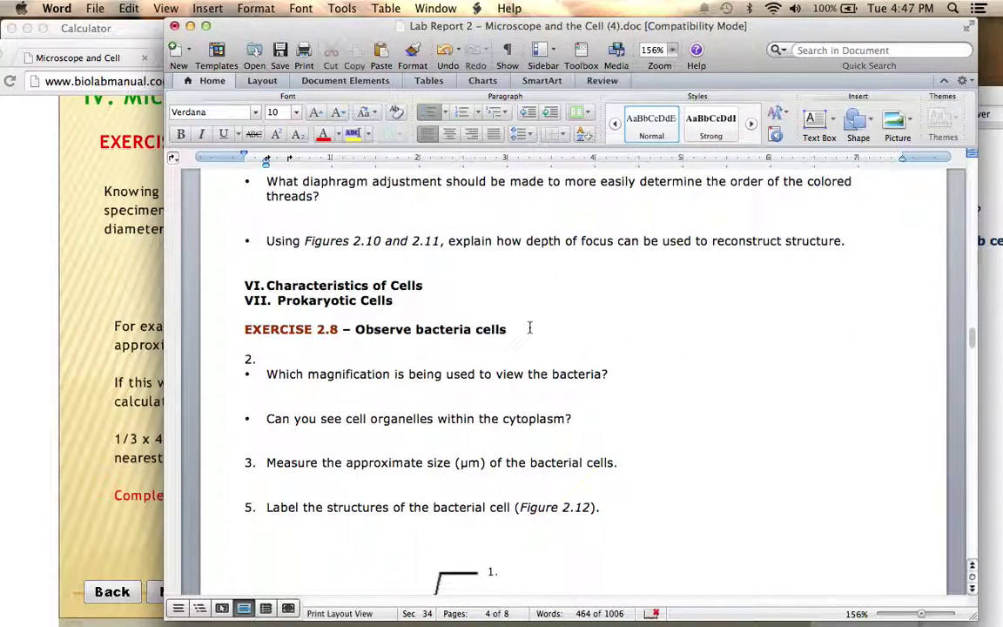
{"action": "scroll", "coordinate": [517, 334], "scroll_direction": "down", "scroll_amount": 15}
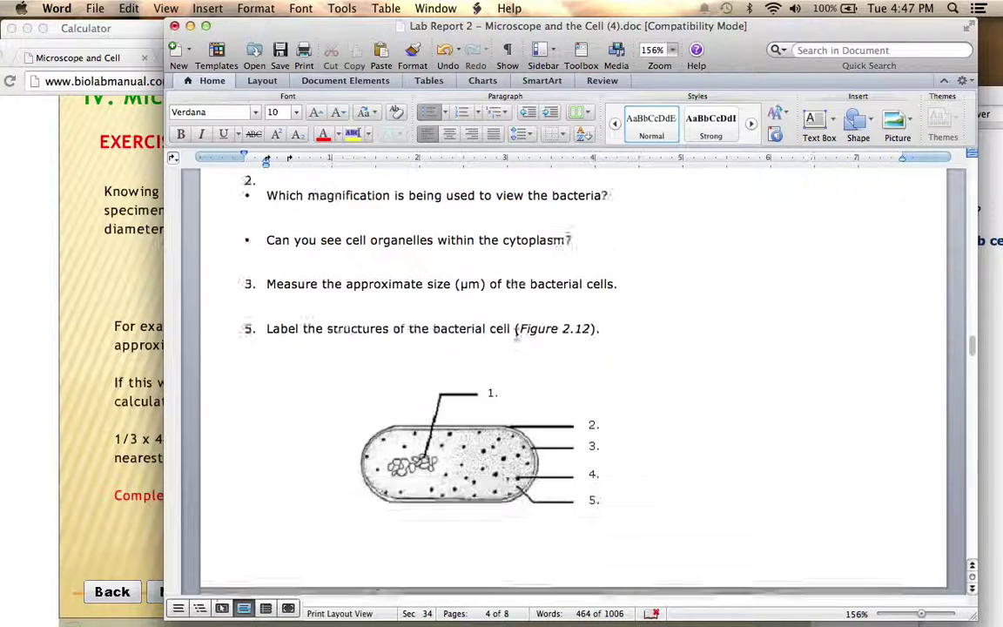
{"action": "scroll", "coordinate": [517, 335], "scroll_direction": "up", "scroll_amount": 2}
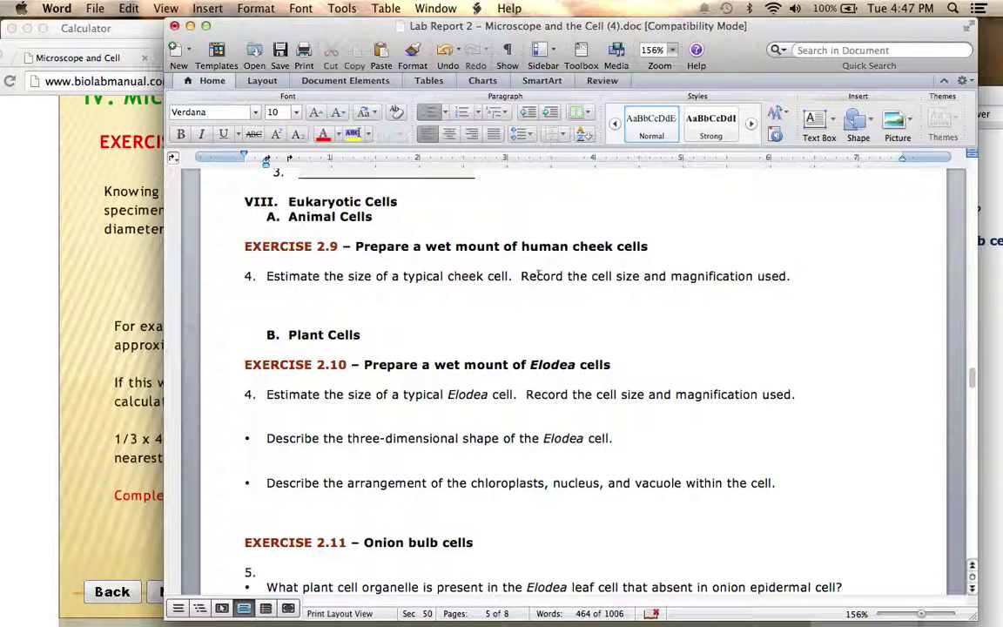
{"action": "scroll", "coordinate": [536, 277], "scroll_direction": "up", "scroll_amount": 10}
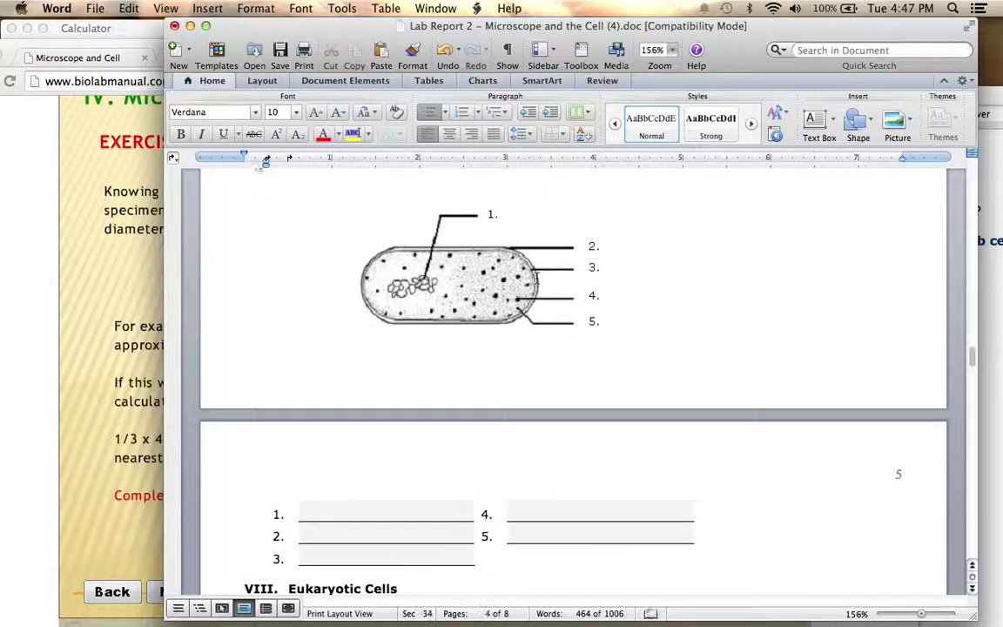
{"action": "scroll", "coordinate": [536, 277], "scroll_direction": "up", "scroll_amount": 15}
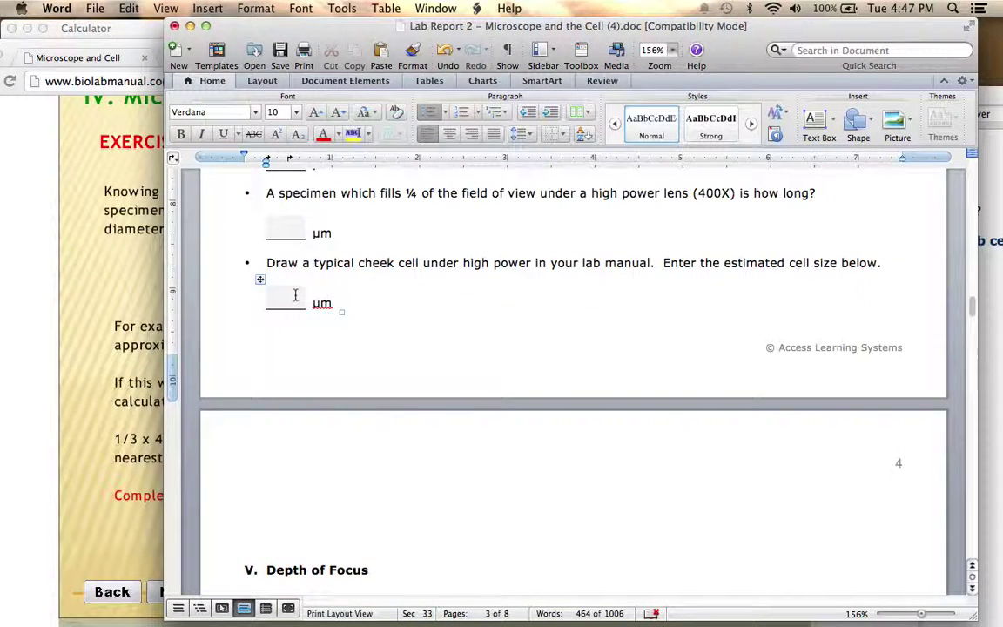
- Read the Exercise 2.8 bacteria cell questions and labelling figure, and the cheek, Elodea and onion cell questions of Exercises 2.9 to 2.11
{"action": "scroll", "coordinate": [559, 372], "scroll_direction": "down", "scroll_amount": 10}
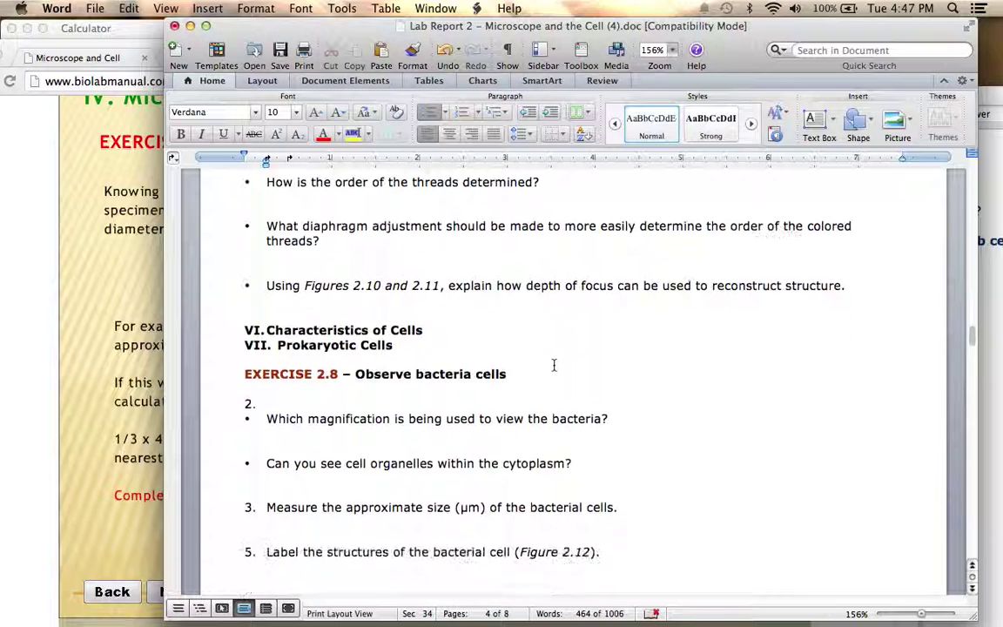
{"action": "scroll", "coordinate": [577, 435], "scroll_direction": "down", "scroll_amount": 3}
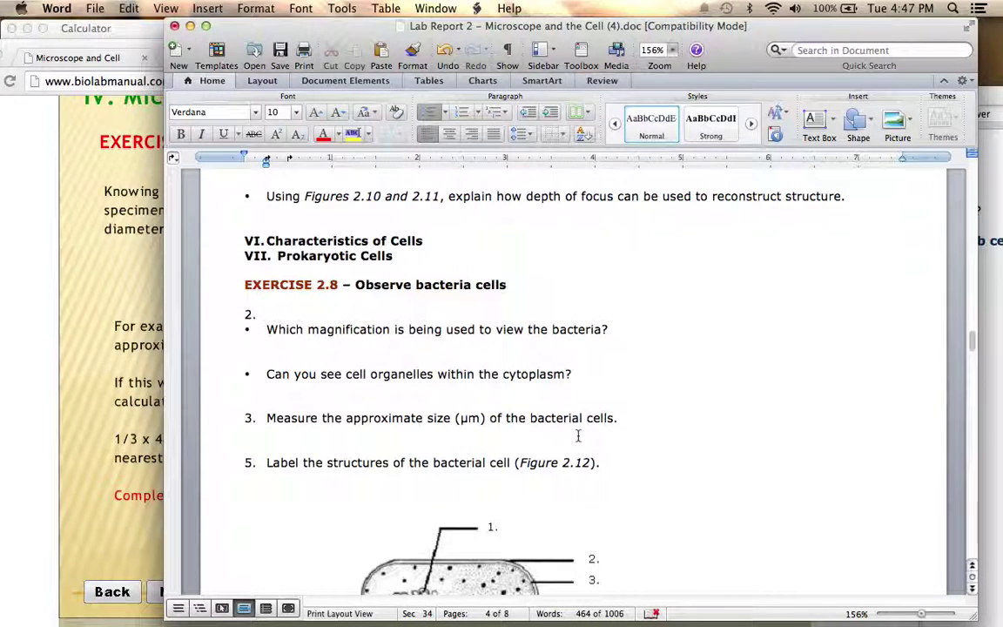
{"action": "scroll", "coordinate": [577, 435], "scroll_direction": "down", "scroll_amount": 3}
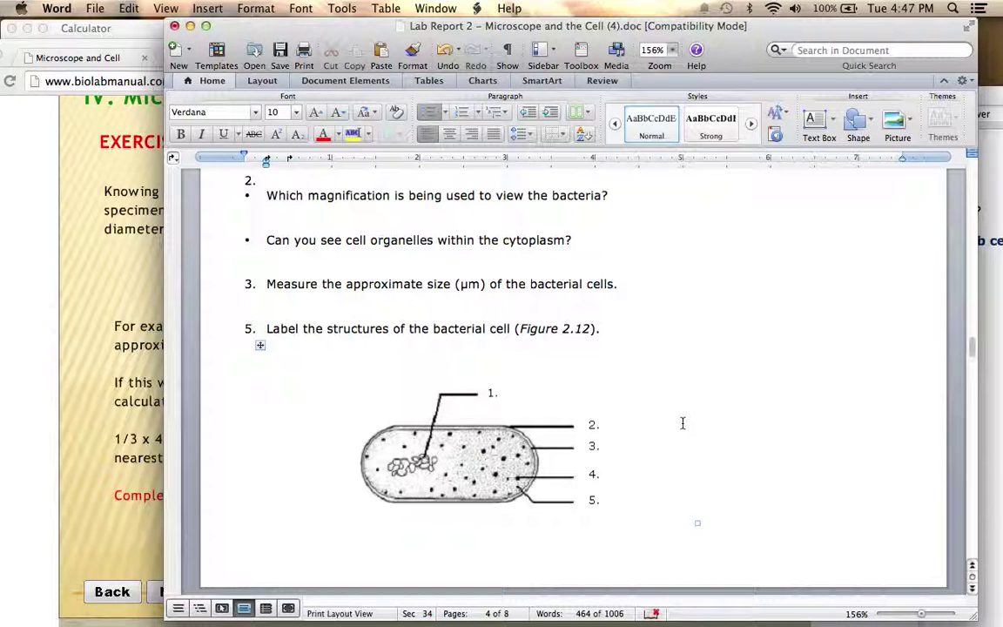
{"action": "scroll", "coordinate": [653, 403], "scroll_direction": "down", "scroll_amount": 10}
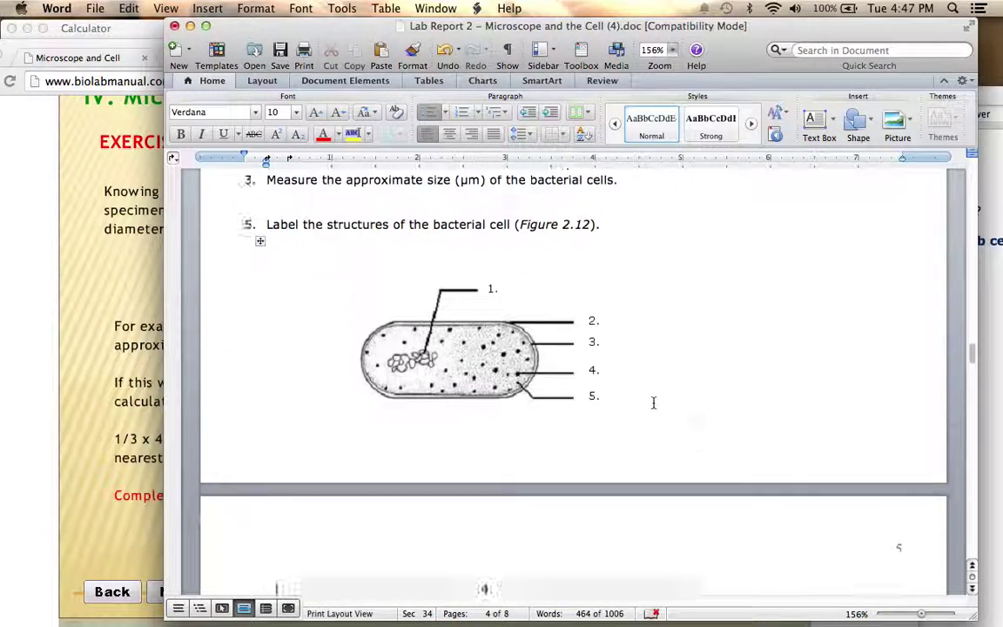
{"action": "scroll", "coordinate": [653, 402], "scroll_direction": "down", "scroll_amount": 1}
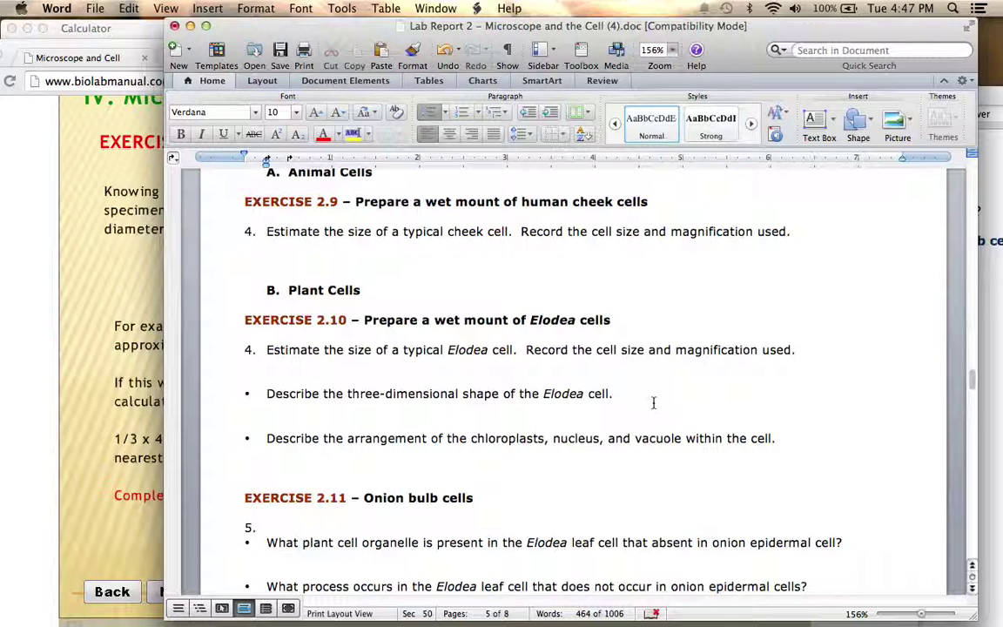
{"action": "scroll", "coordinate": [653, 402], "scroll_direction": "down", "scroll_amount": 5}
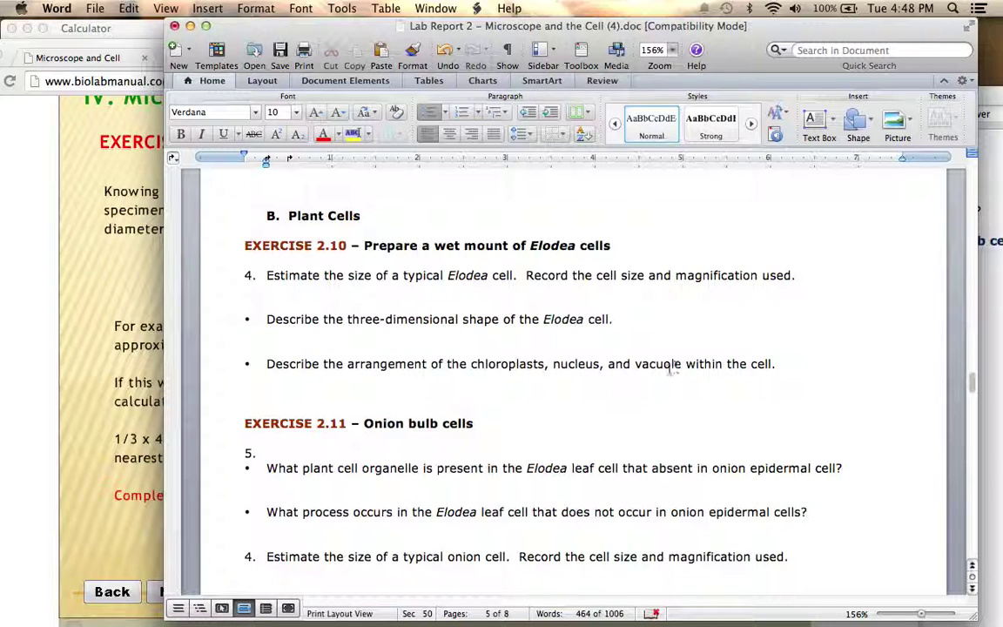
{"action": "scroll", "coordinate": [662, 398], "scroll_direction": "down", "scroll_amount": 1}
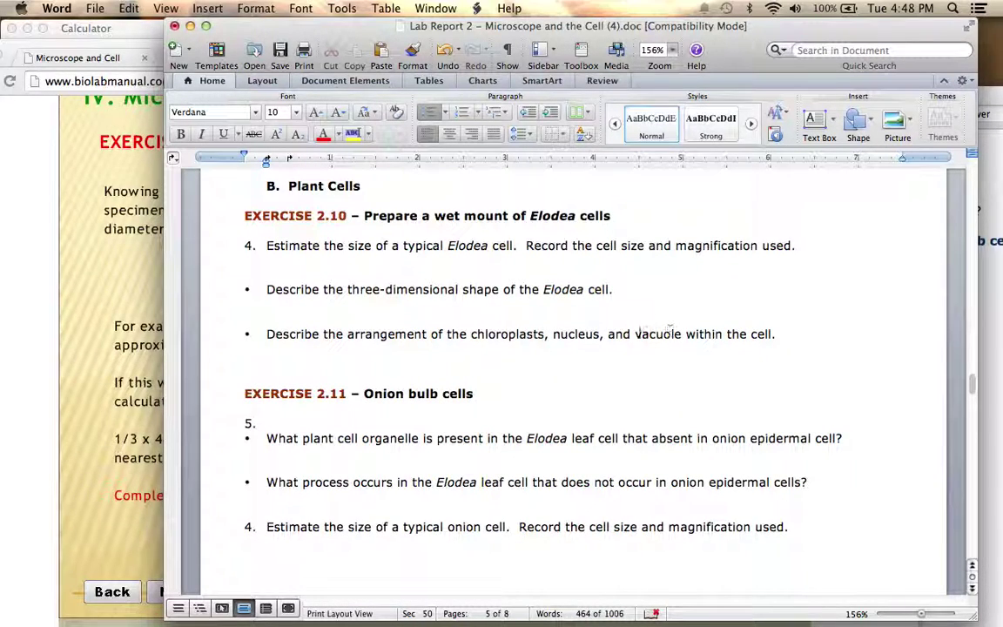